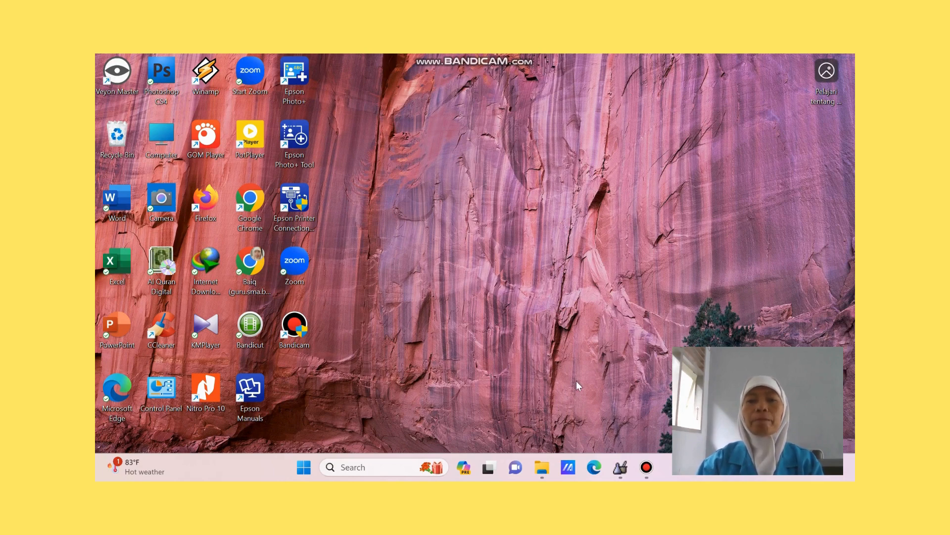
- Switch to IrYdium Chemistry Lab and look over its available file, editing, tool and view commands
left_click(621, 468)
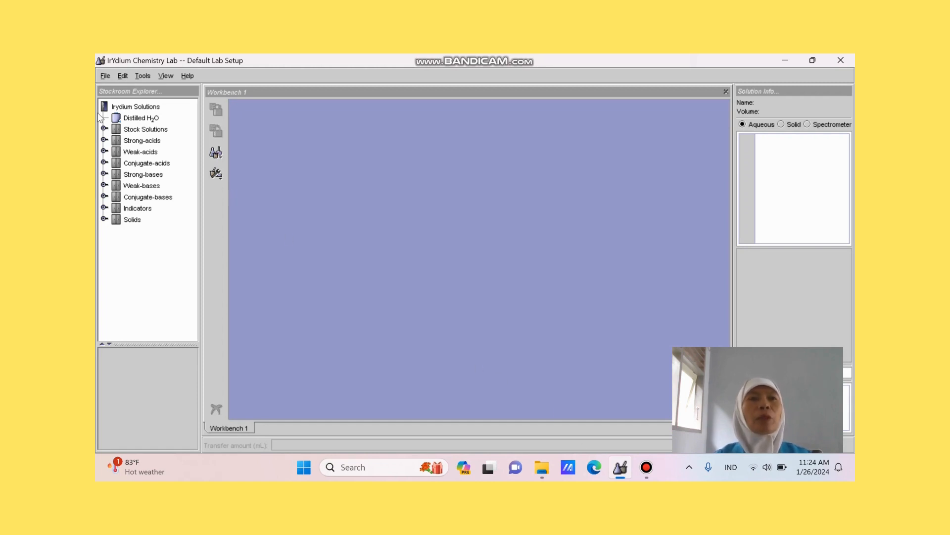
left_click(106, 77)
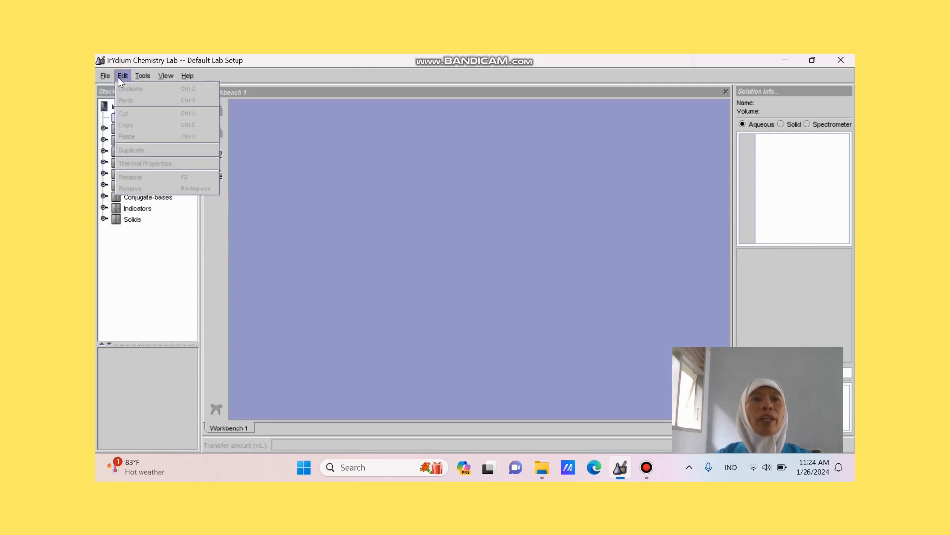
left_click(119, 79)
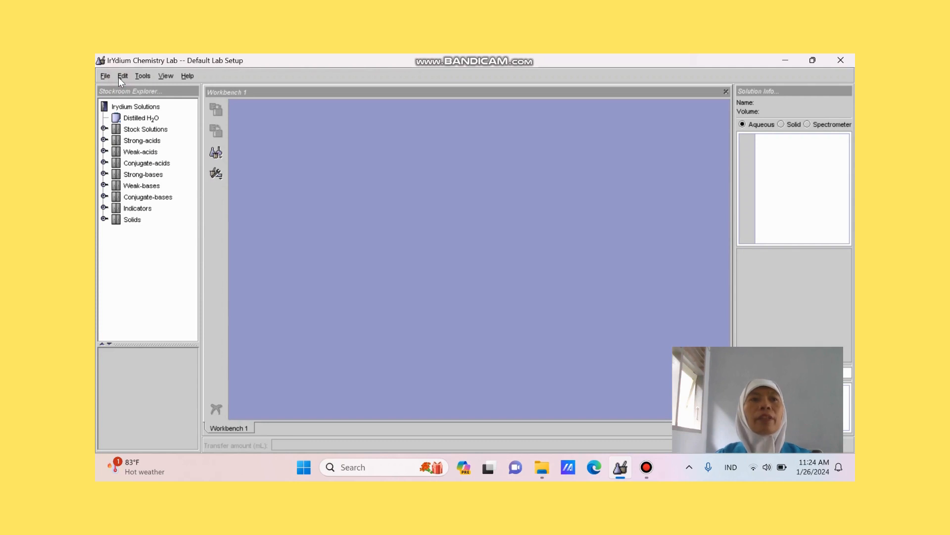
left_click(140, 77)
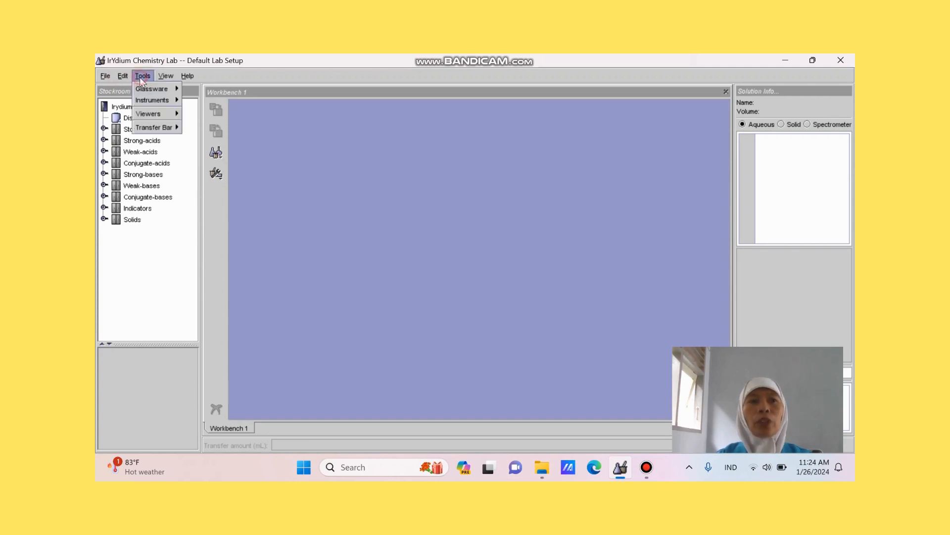
left_click(164, 74)
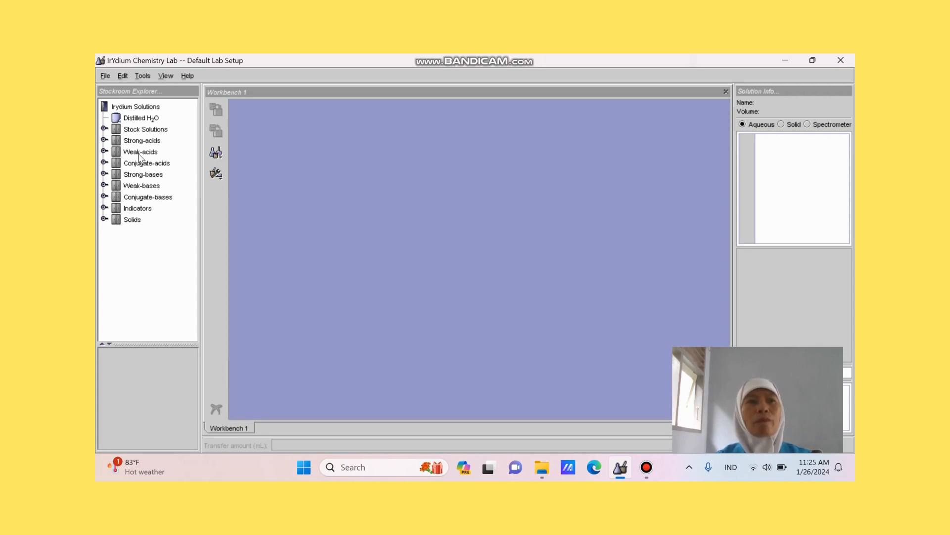
- Expand the Stock Solutions and Strong-acids cabinets in the stockroom to examine the solutions they offer
left_click(137, 107)
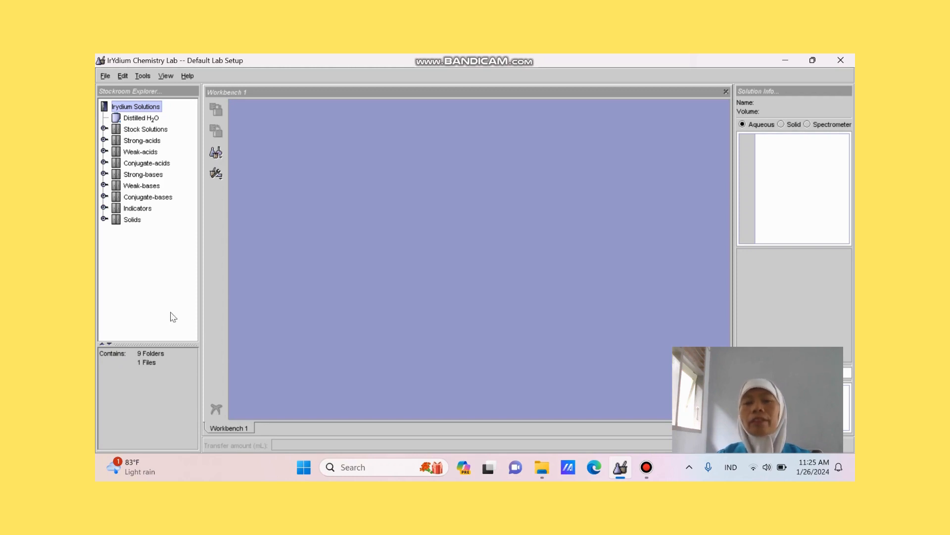
left_click(143, 129)
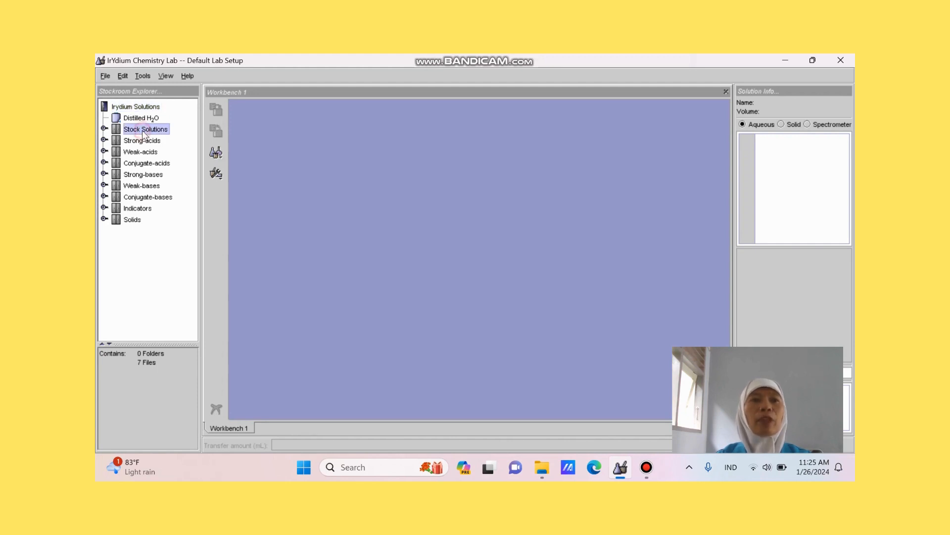
double_click(143, 131)
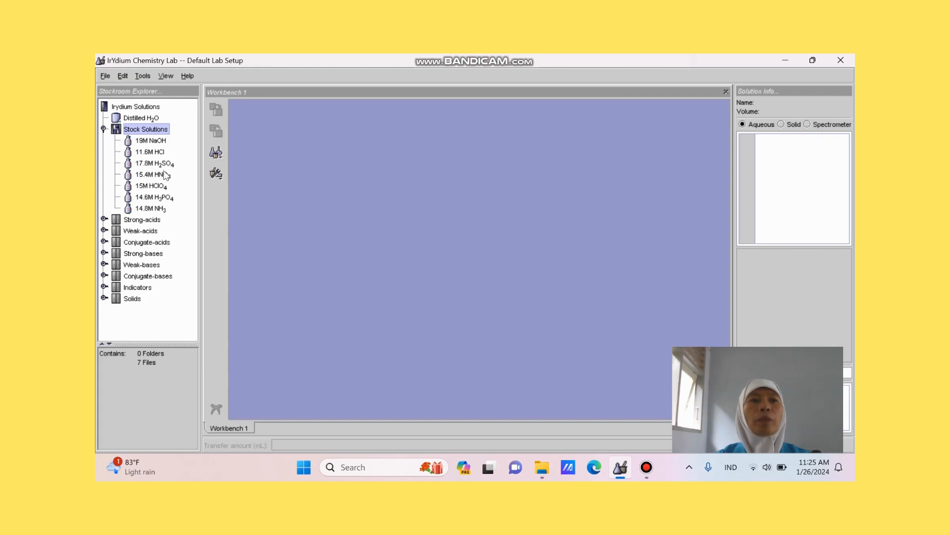
left_click(147, 224)
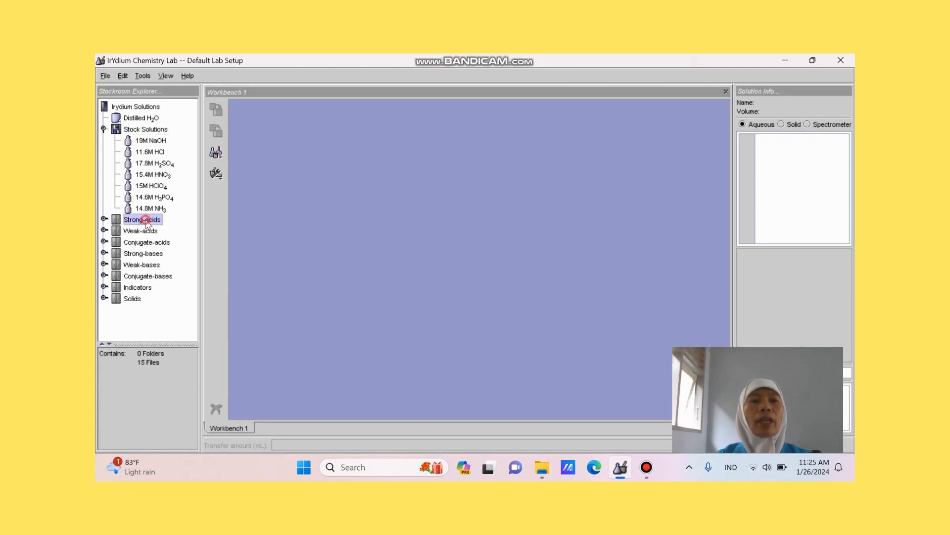
double_click(146, 224)
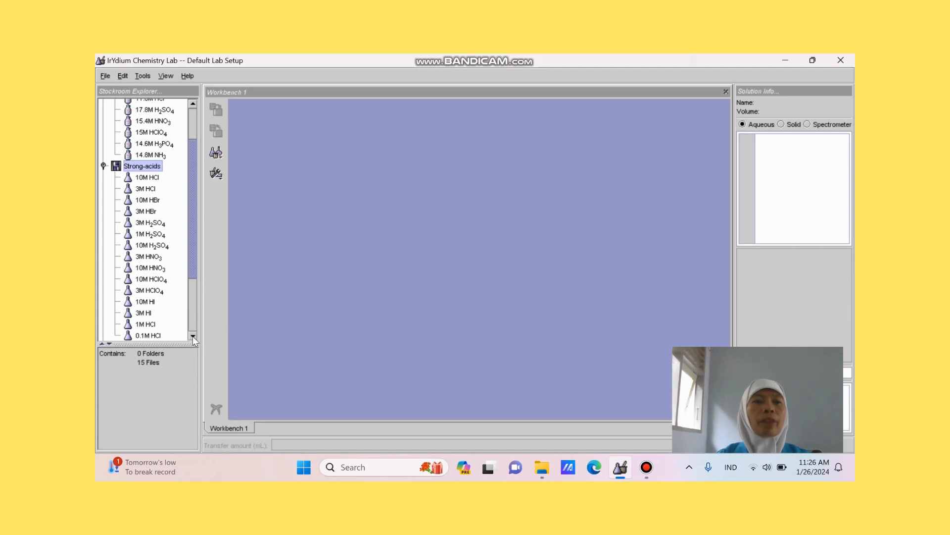
- Expand the Weak-acids and Indicators cabinets in the stockroom and examine their contents
scroll(192, 337, "down", 5)
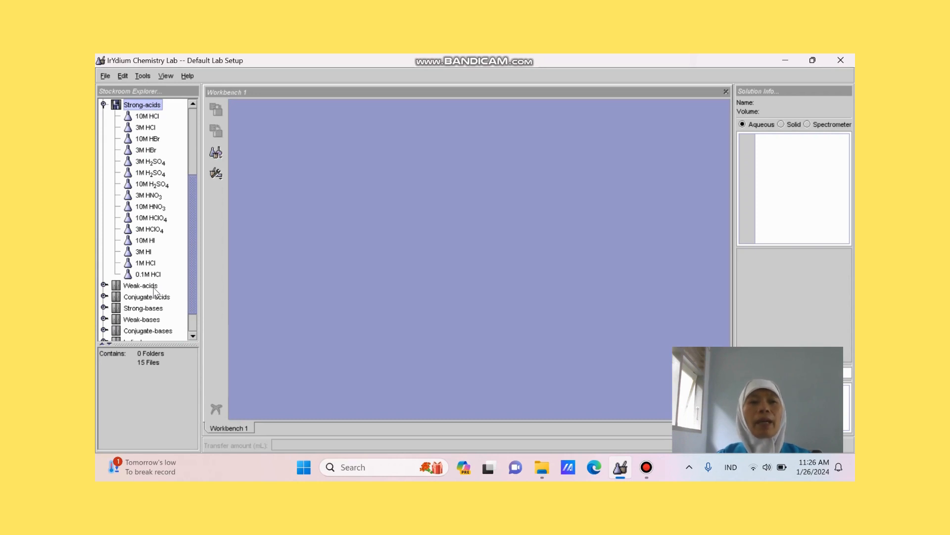
double_click(154, 287)
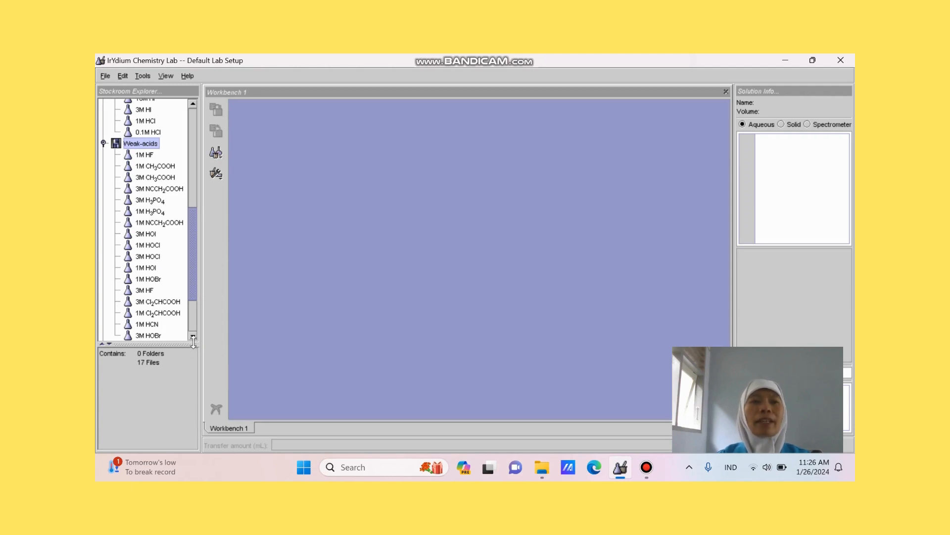
scroll(192, 335, "down", 7)
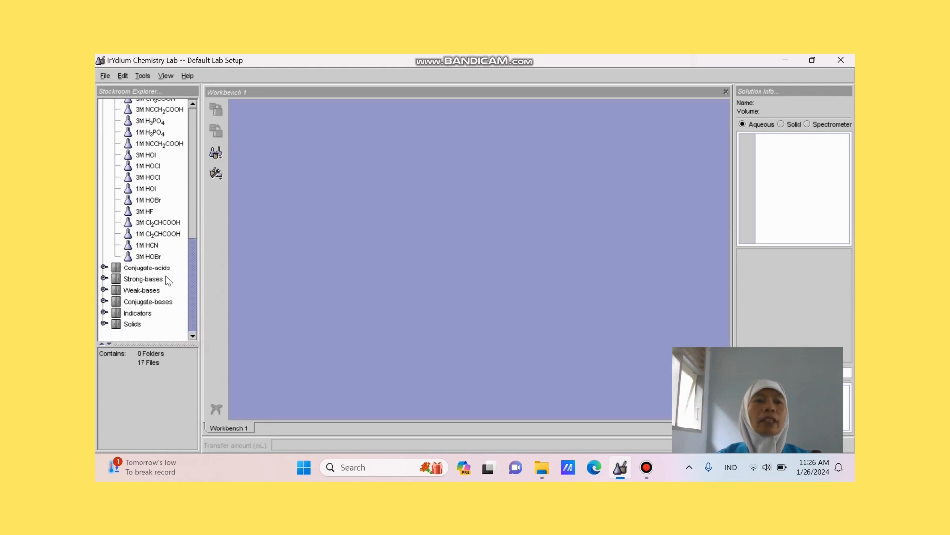
double_click(141, 313)
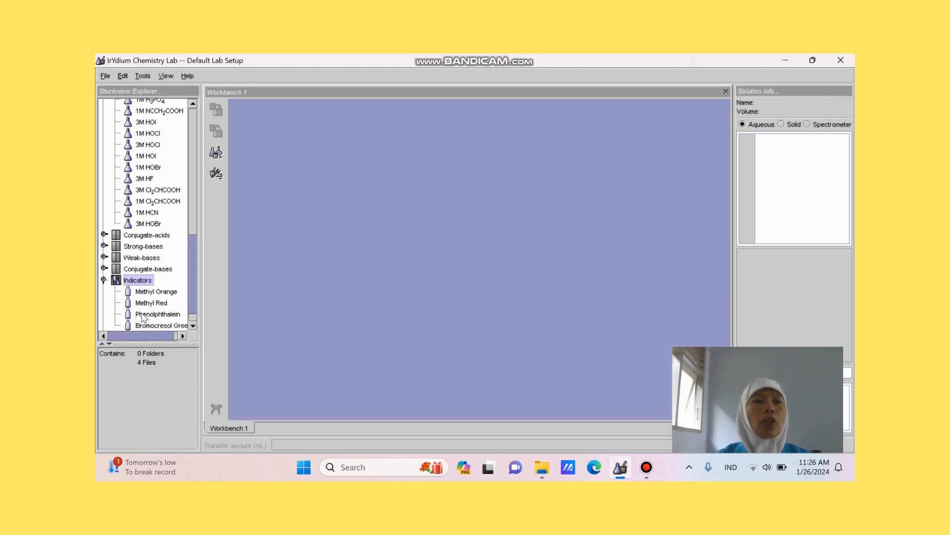
left_click(193, 326)
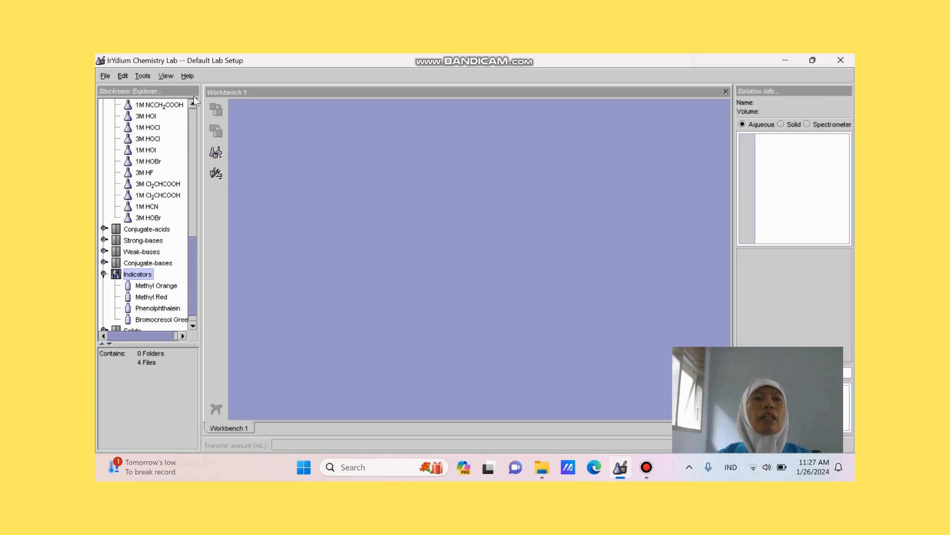
left_click_drag(194, 106, 193, 105)
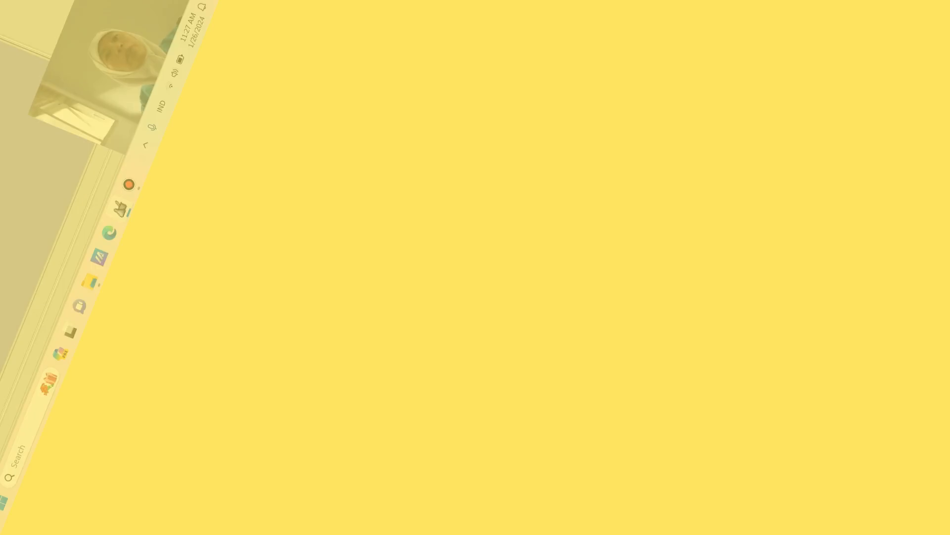
left_click(166, 75)
mouse_move(174, 91)
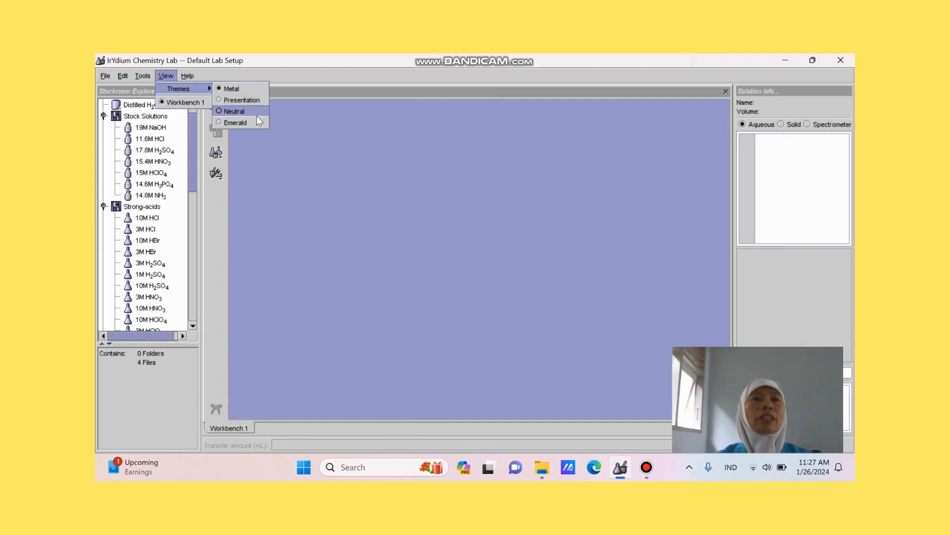
left_click(273, 166)
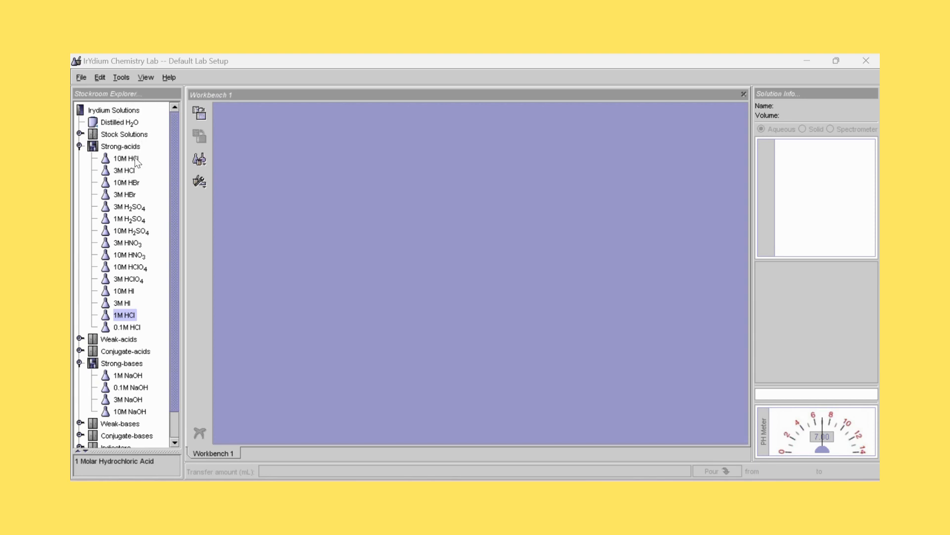
- Add the 1M NaOH solution from the Strong-bases cabinet to the workbench and place it near the left edge
scroll(124, 329, "down", 1)
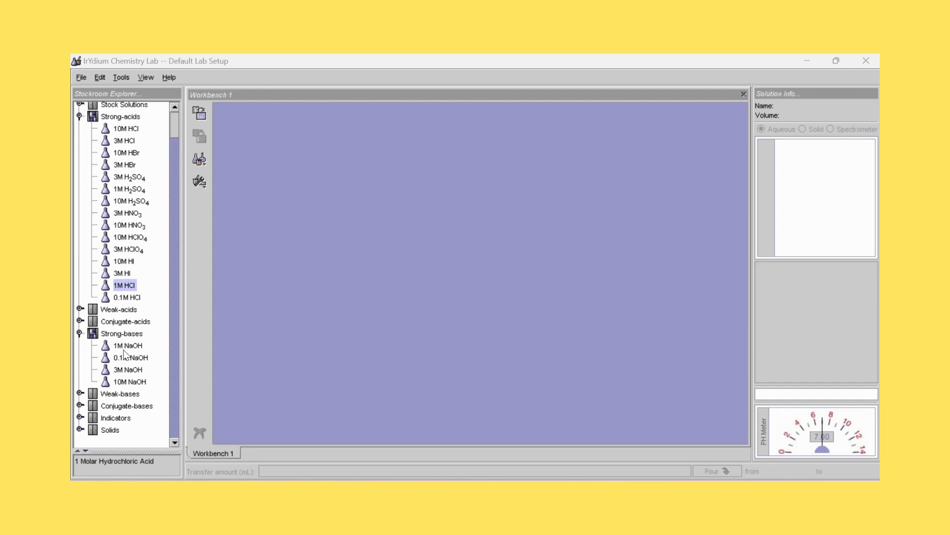
left_click(127, 346)
left_click(200, 119)
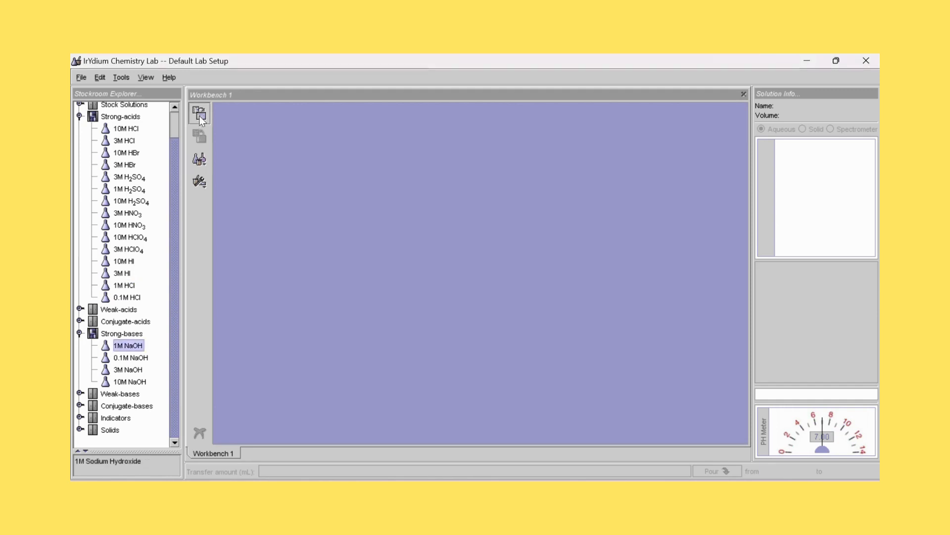
left_click_drag(224, 128, 242, 239)
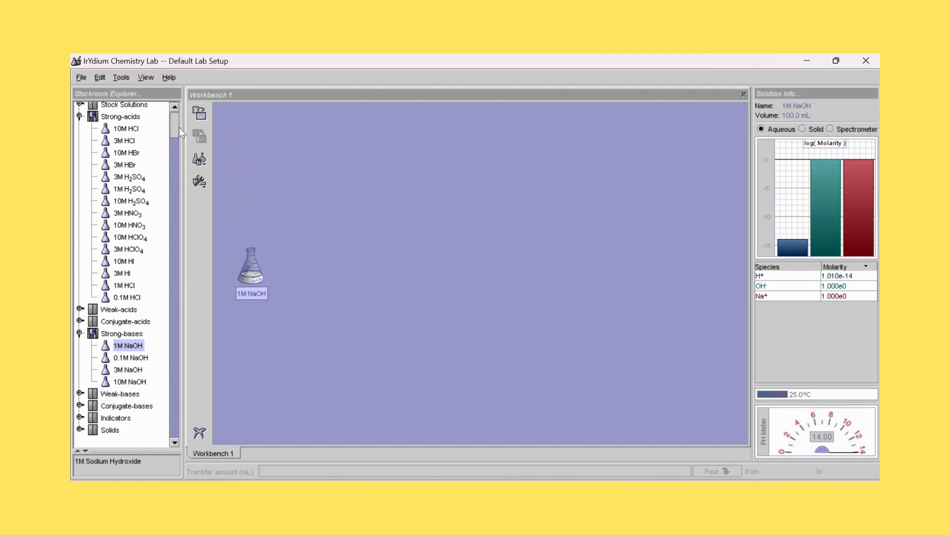
- Add the Distilled H2O container from the stockroom to the workbench and place it above the 1M NaOH flask
scroll(155, 131, "up", 2)
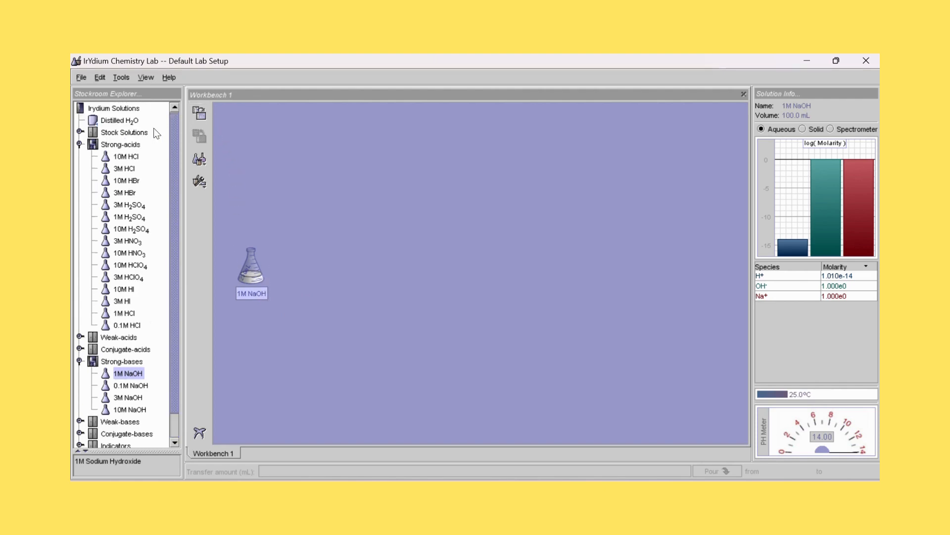
left_click(120, 123)
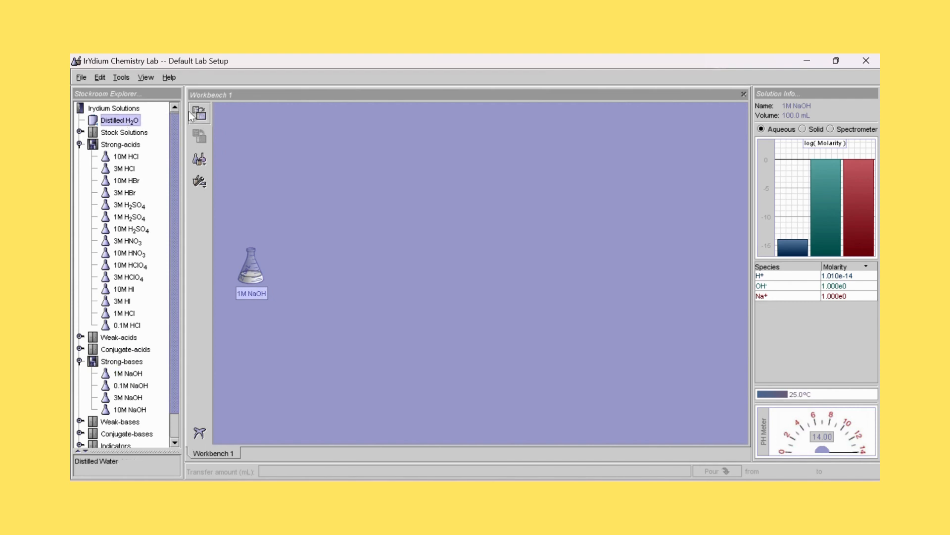
left_click(200, 120)
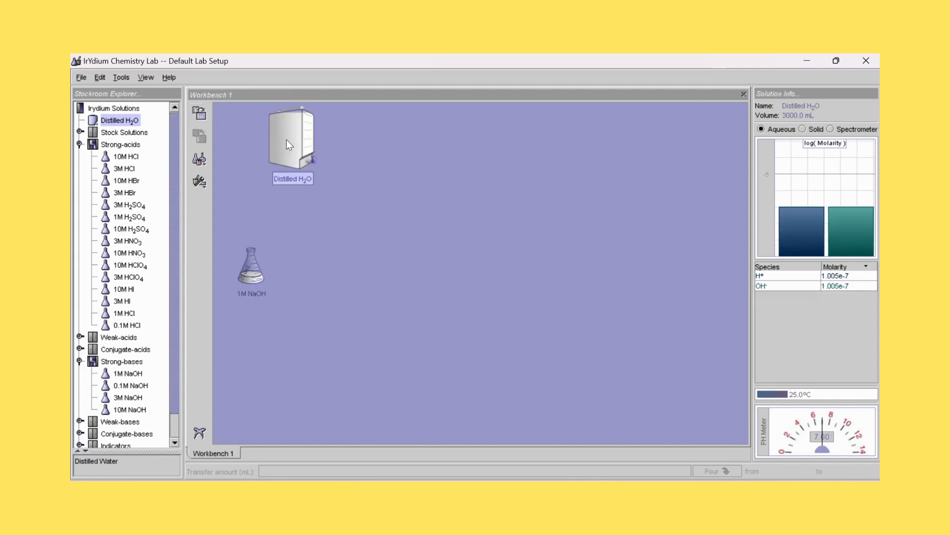
left_click_drag(287, 140, 250, 154)
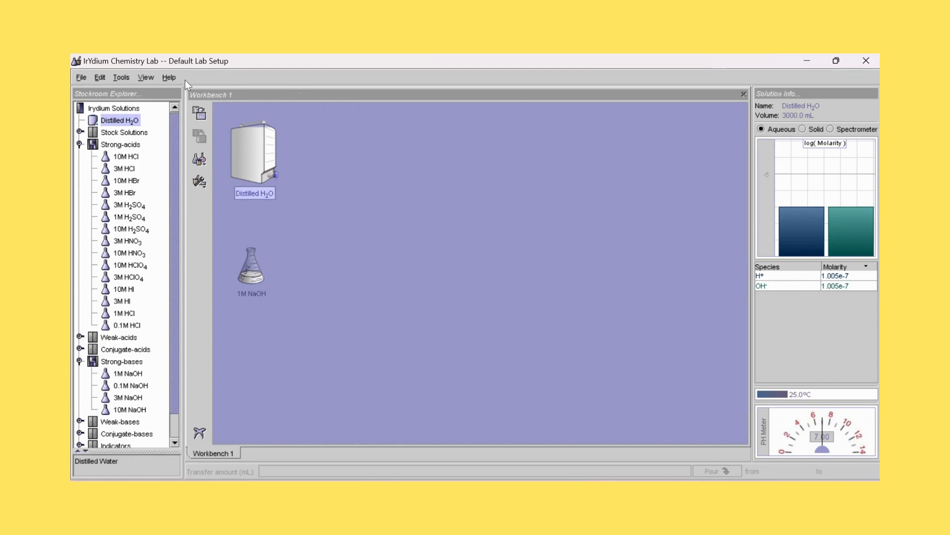
- Add a 250mL Volumetric Flask to the workbench and place it below the 1M NaOH flask
left_click(123, 78)
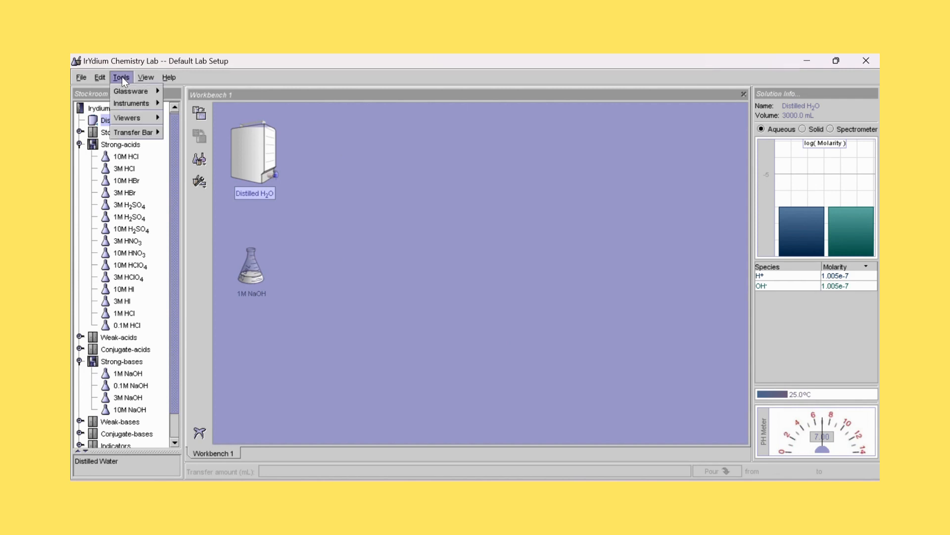
mouse_move(125, 91)
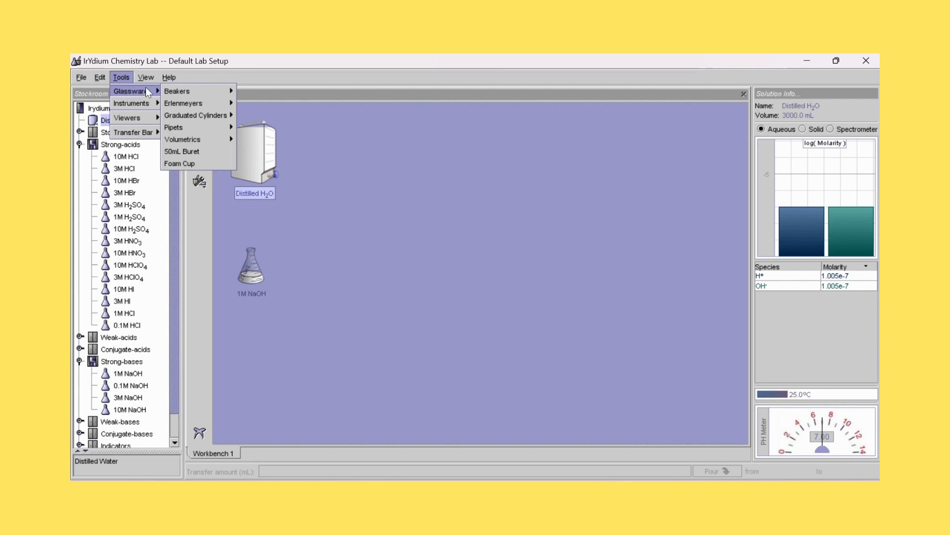
mouse_move(175, 125)
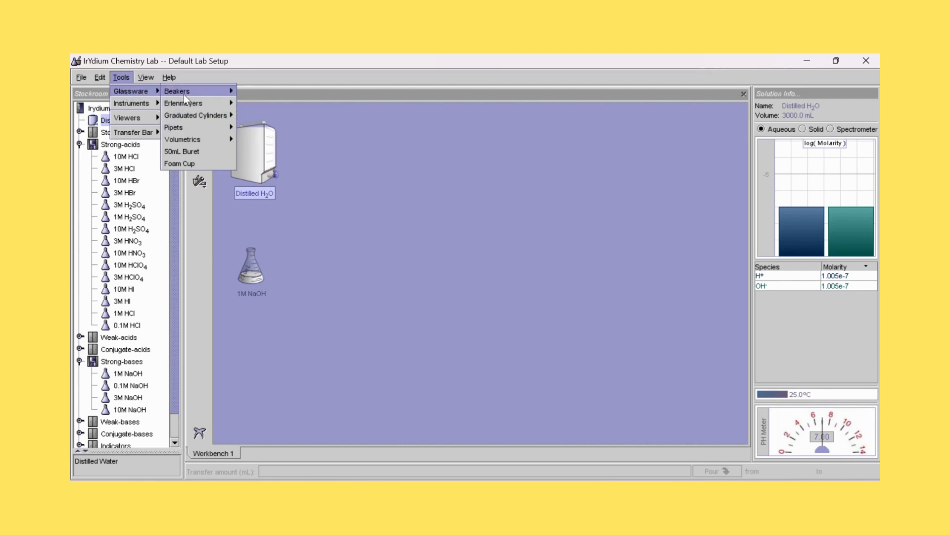
mouse_move(188, 93)
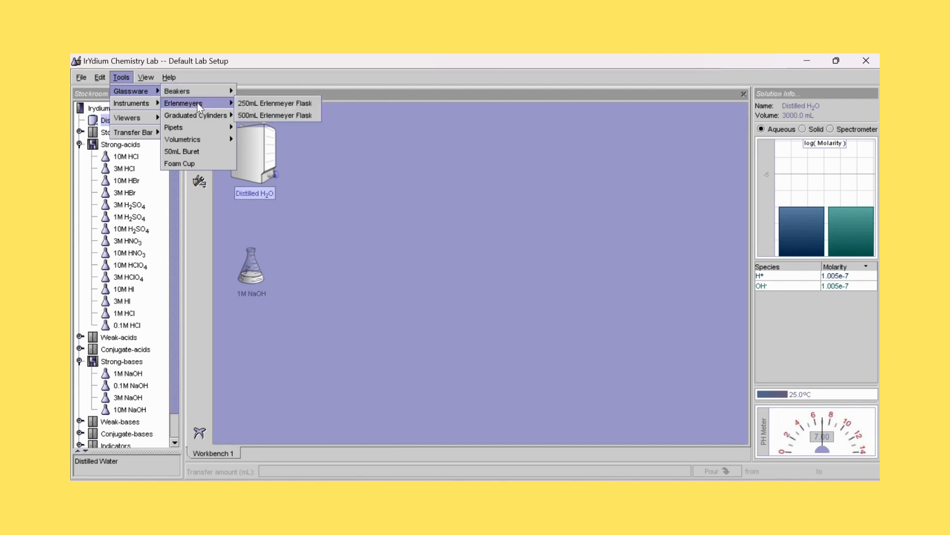
mouse_move(188, 140)
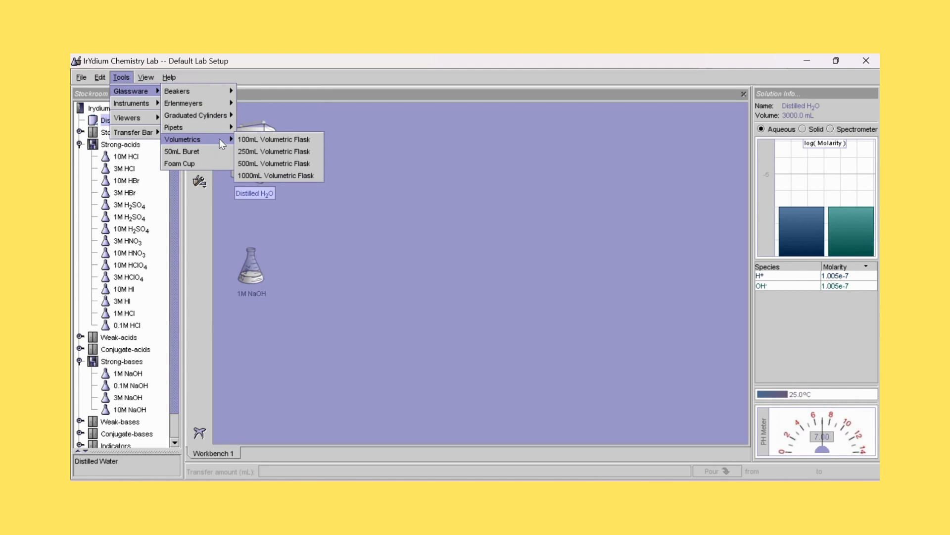
left_click(243, 156)
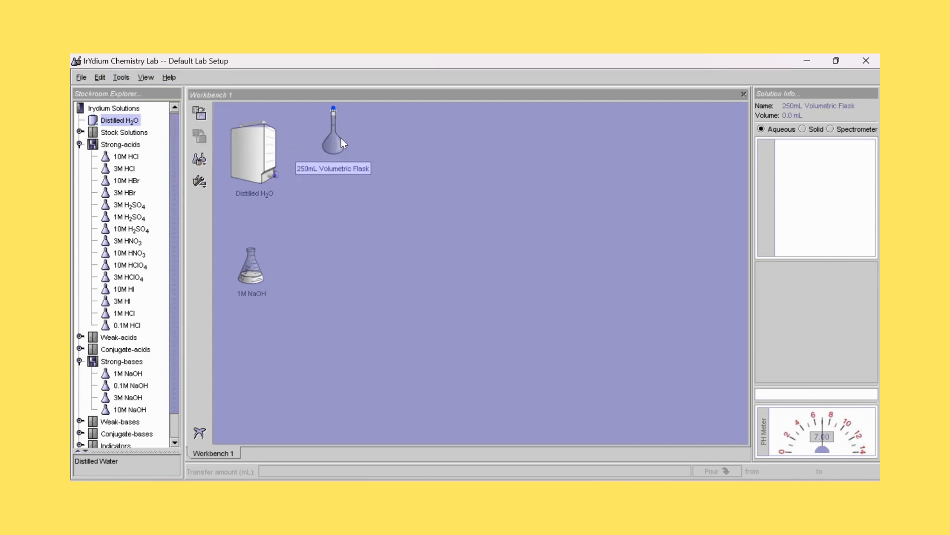
left_click_drag(341, 138, 245, 351)
- Bring the 1M NaOH flask onto the 250mL Volumetric Flask and pour 25 ml of NaOH into it
left_click(257, 273)
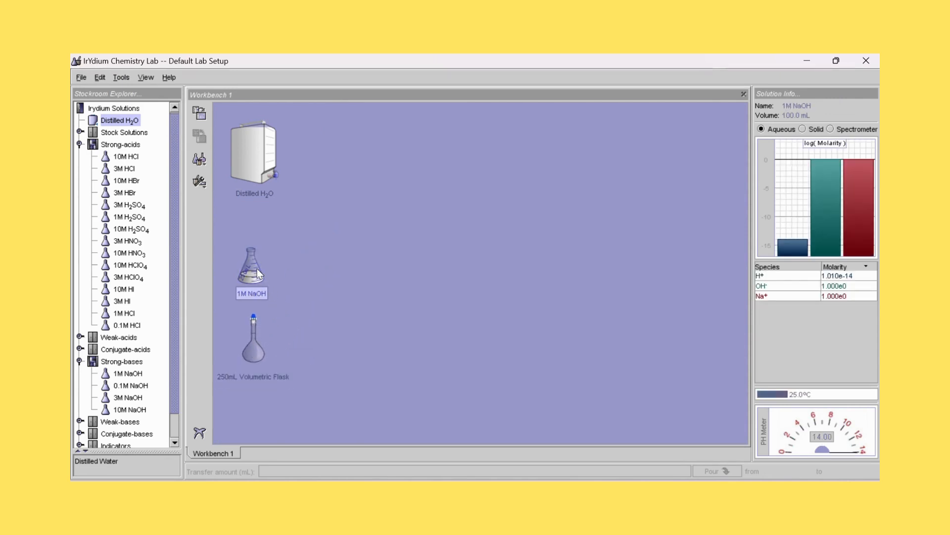
left_click_drag(258, 273, 266, 328)
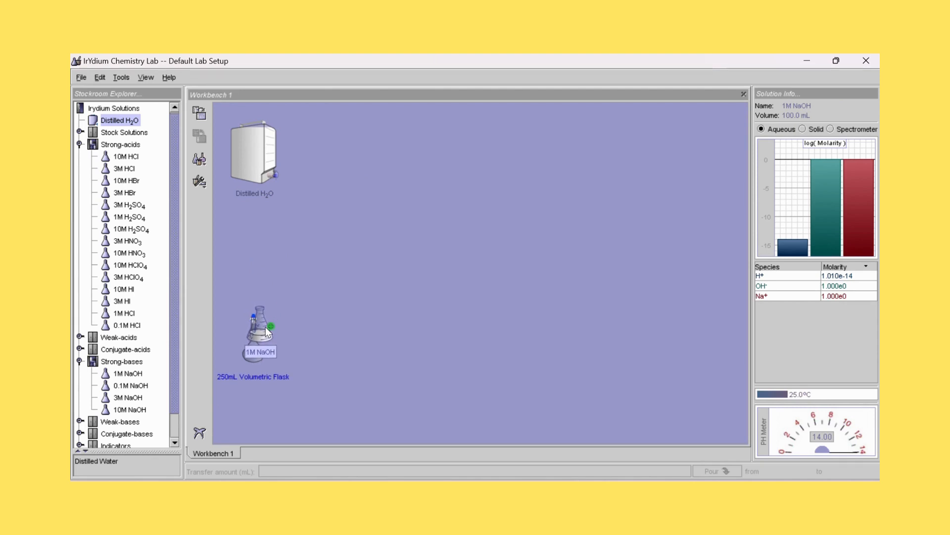
left_click_drag(265, 327, 265, 326)
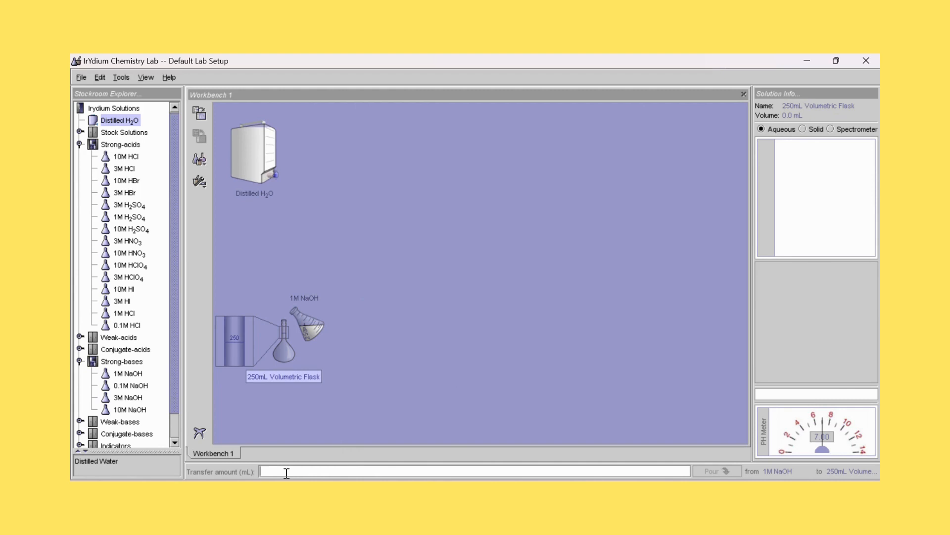
type("25 ml")
left_click(720, 470)
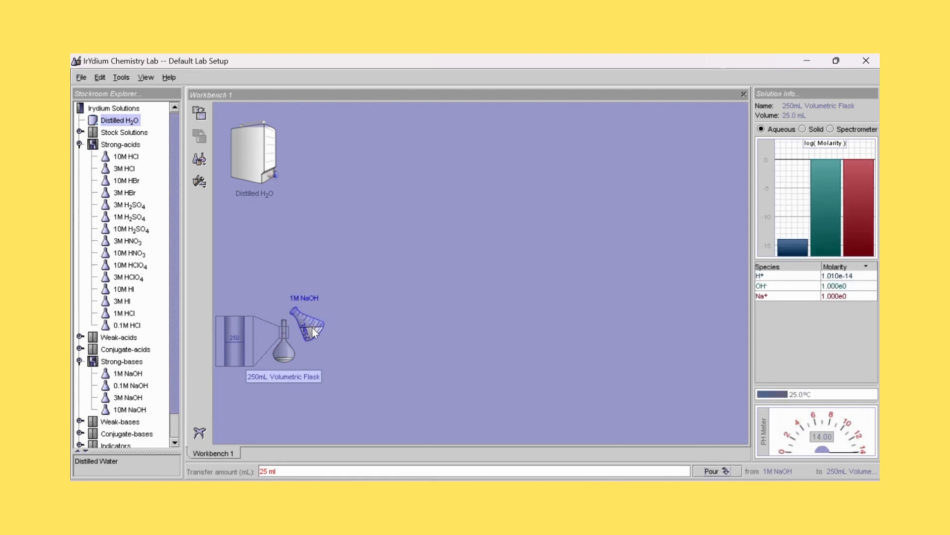
- Move the 1M NaOH flask aside, bring the 250mL Volumetric Flask under the Distilled H2O container and pour 225 ml of water into it
left_click_drag(312, 329, 259, 283)
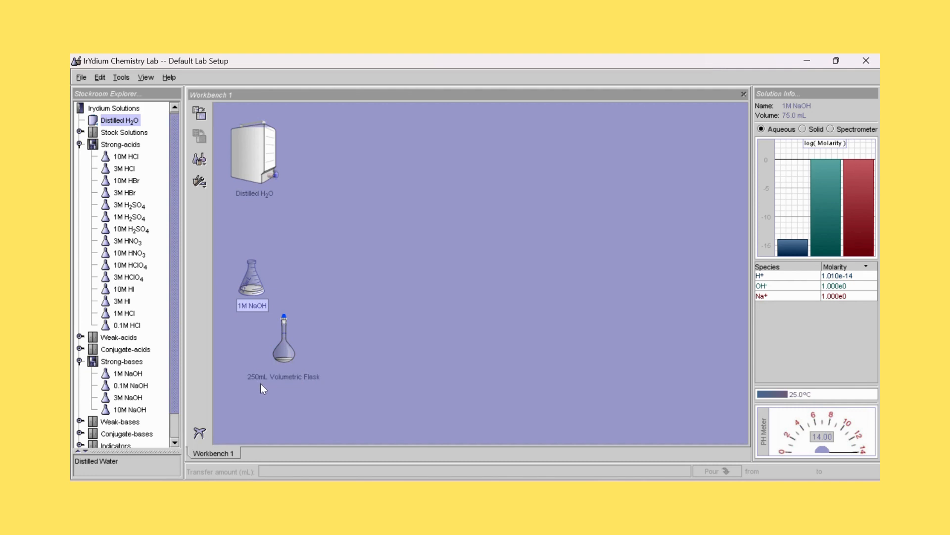
left_click_drag(283, 355, 274, 224)
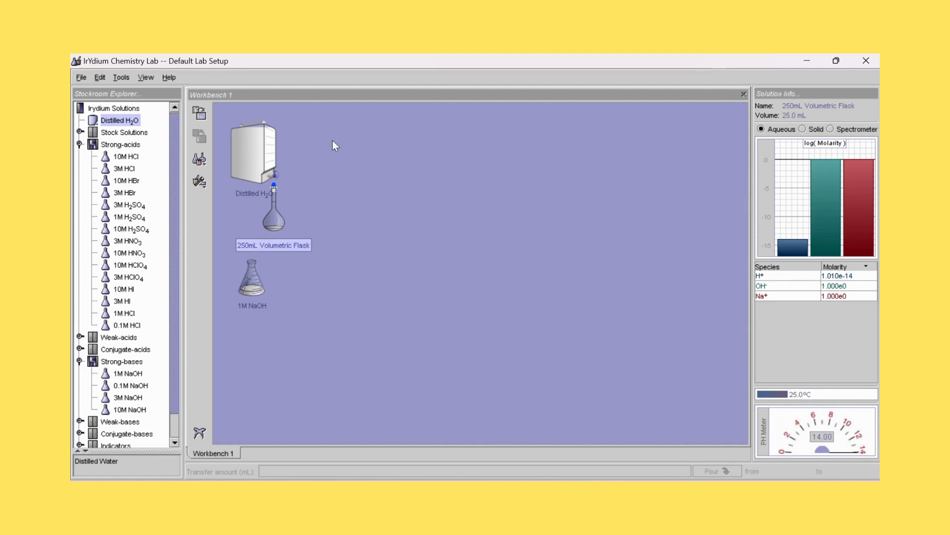
left_click(260, 148)
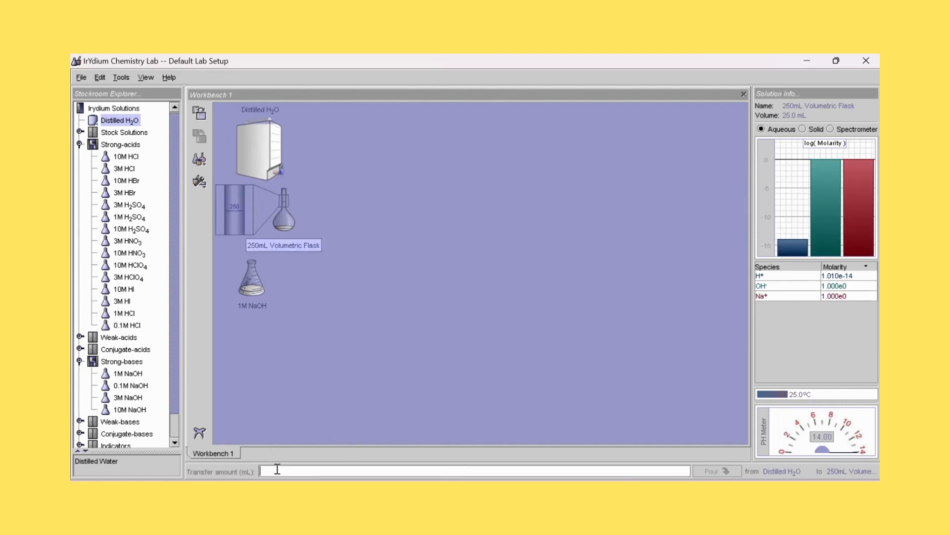
type("2")
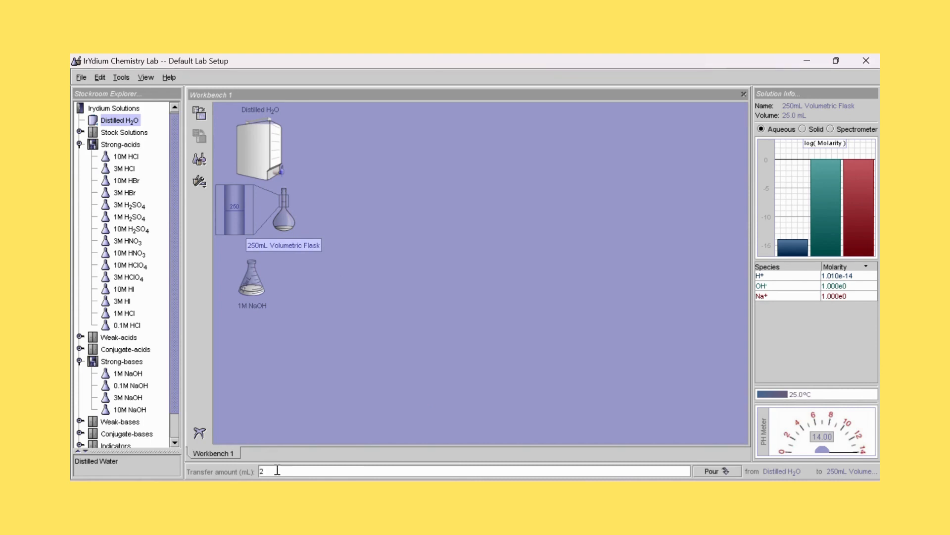
type("25ml")
left_click(725, 469)
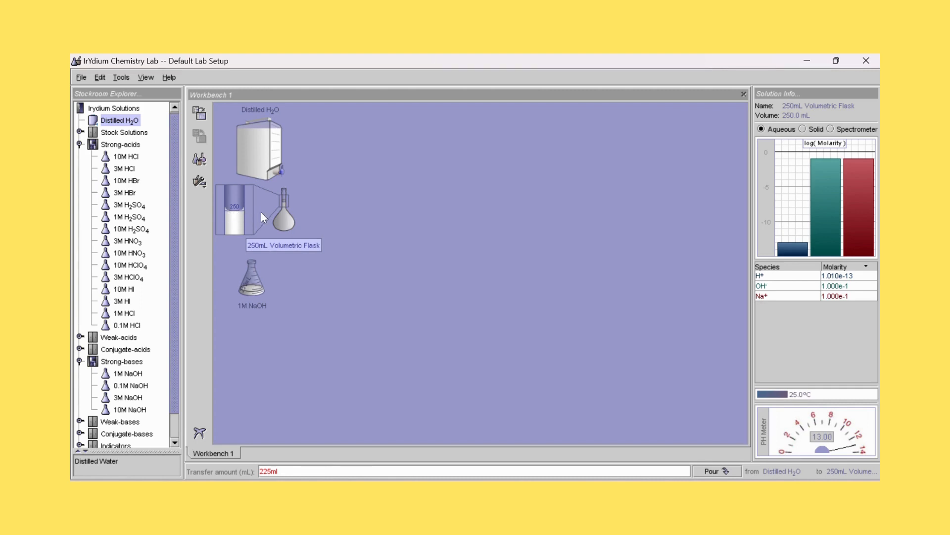
- Place the filled volumetric flask beside the 1M NaOH flask and compare the solution info and pH of both
left_click_drag(283, 219, 301, 275)
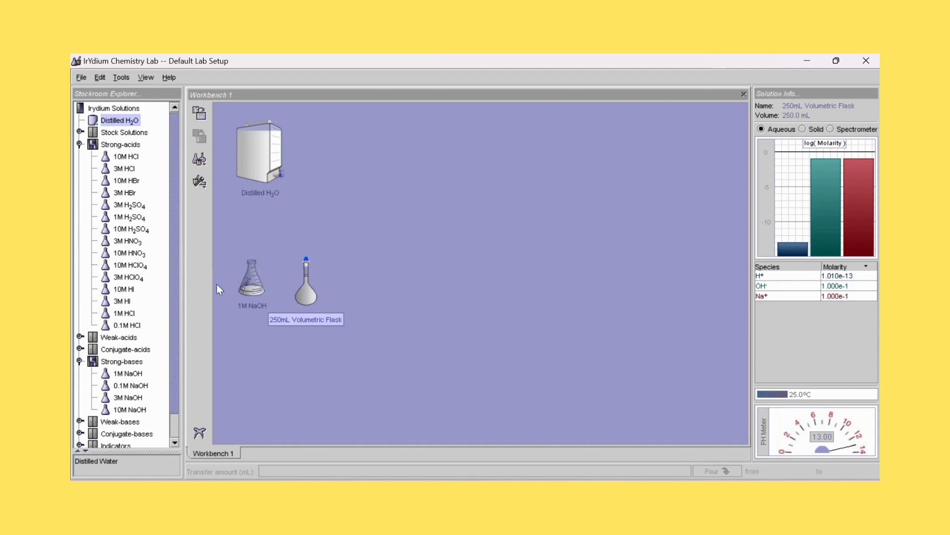
left_click(251, 277)
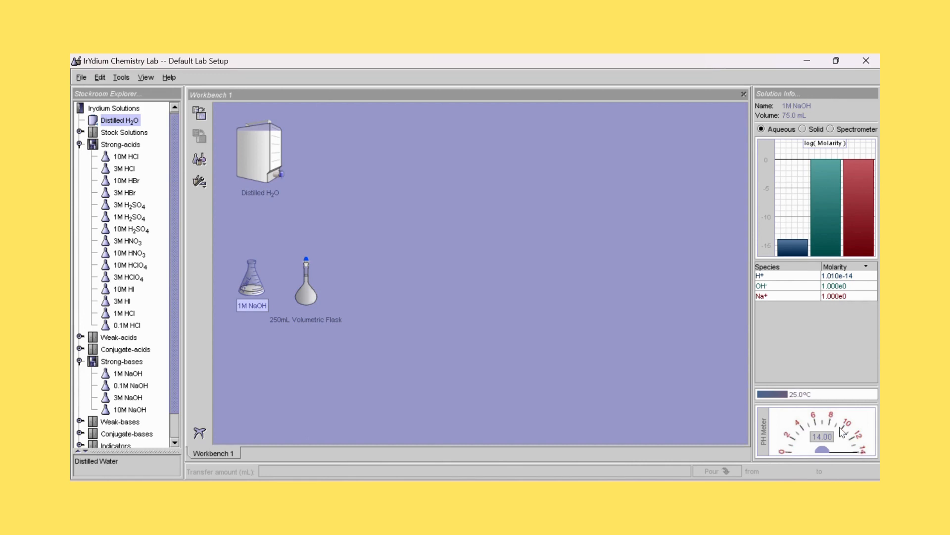
left_click(306, 292)
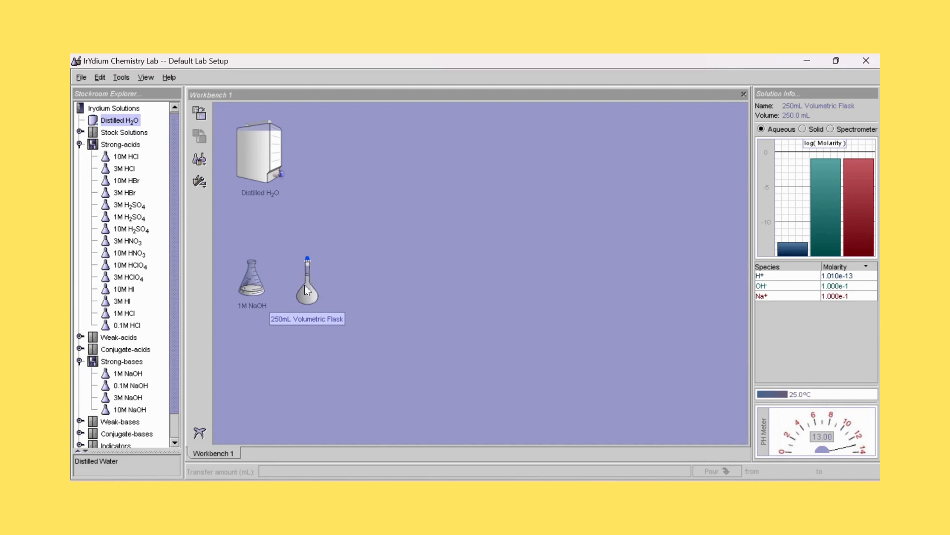
left_click_drag(304, 285, 298, 281)
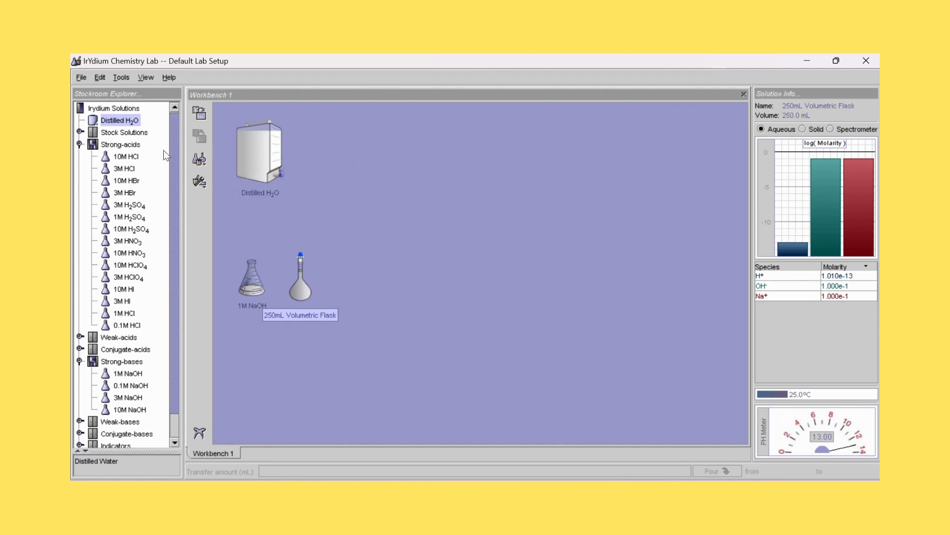
- Add the 1M HCl solution from the Strong-acids cabinet to the workbench and place it below the 1M NaOH flask
left_click(124, 315)
left_click(204, 114)
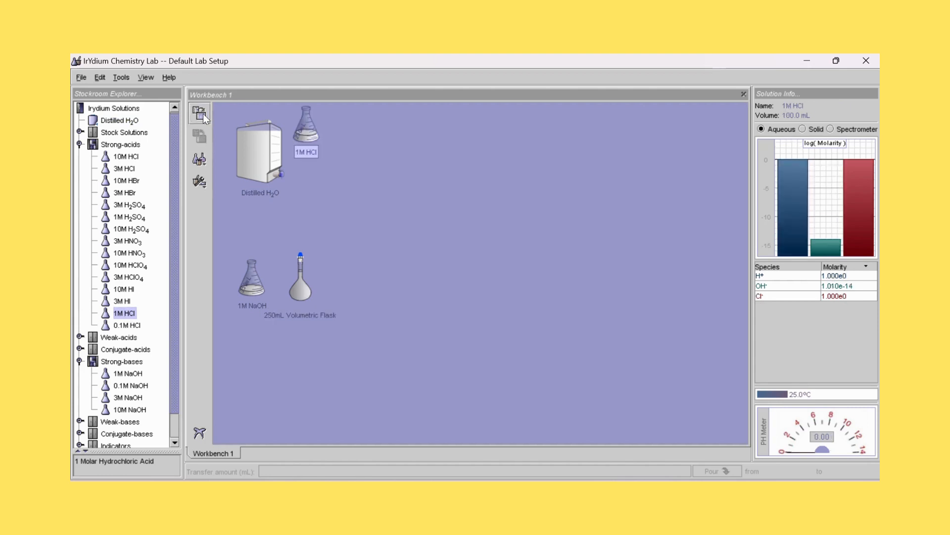
left_click_drag(301, 127, 252, 356)
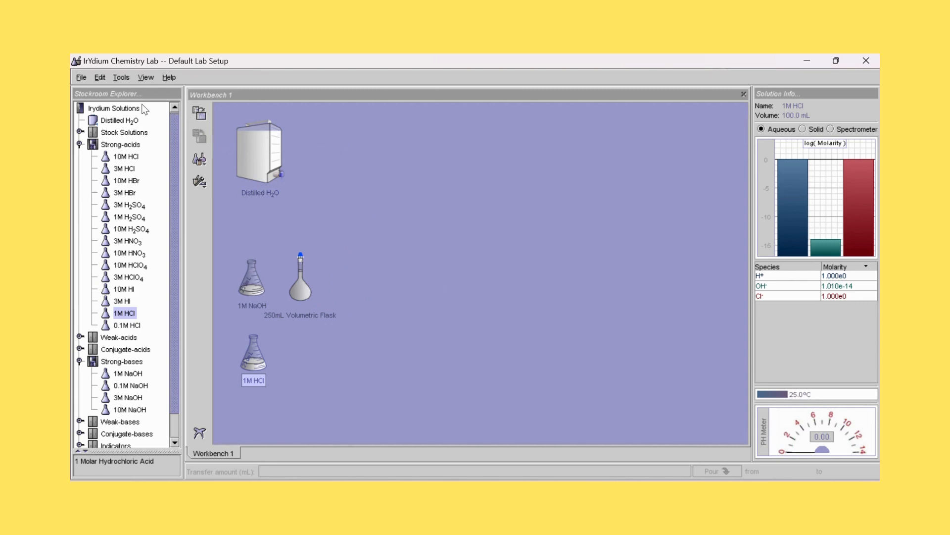
- Add a second 250mL Volumetric Flask to the workbench and place it beside the 1M HCl flask
left_click(120, 77)
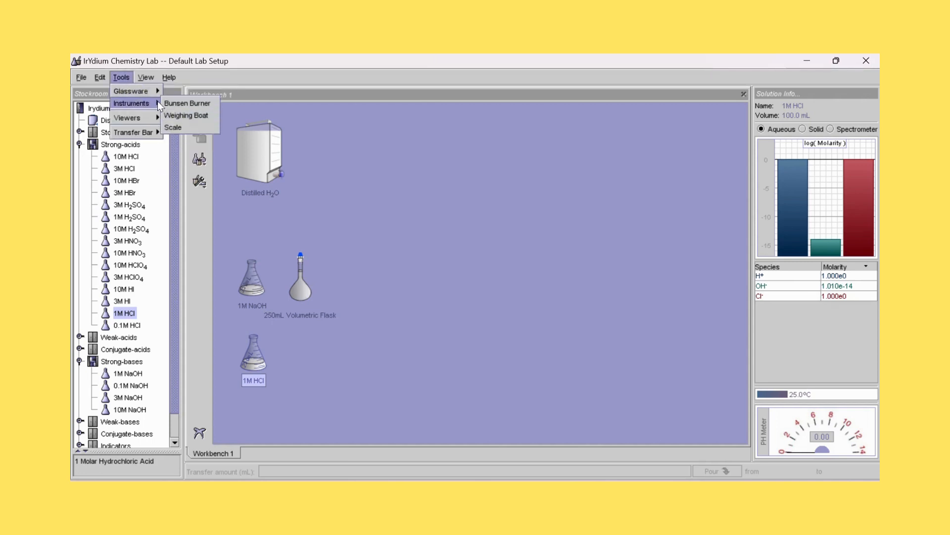
mouse_move(155, 91)
mouse_move(183, 138)
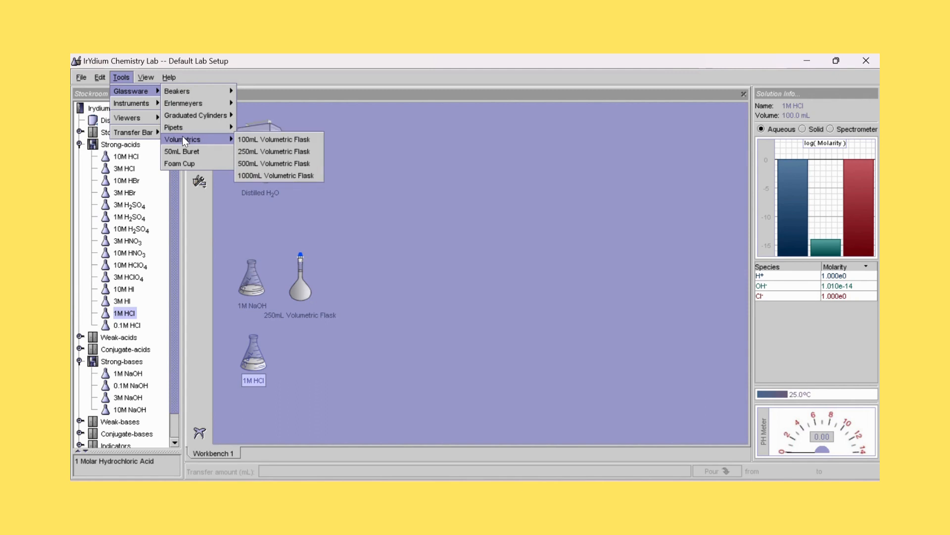
left_click(246, 152)
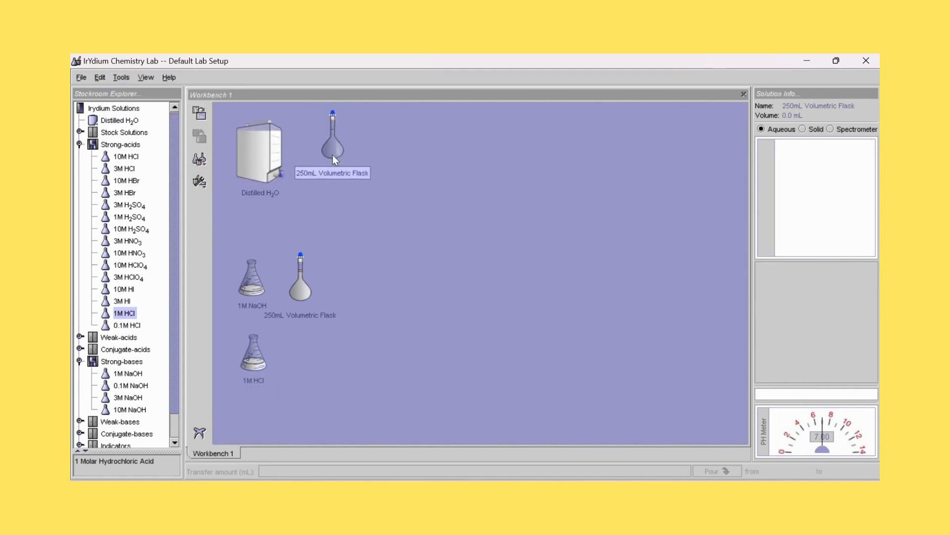
left_click_drag(331, 149, 298, 358)
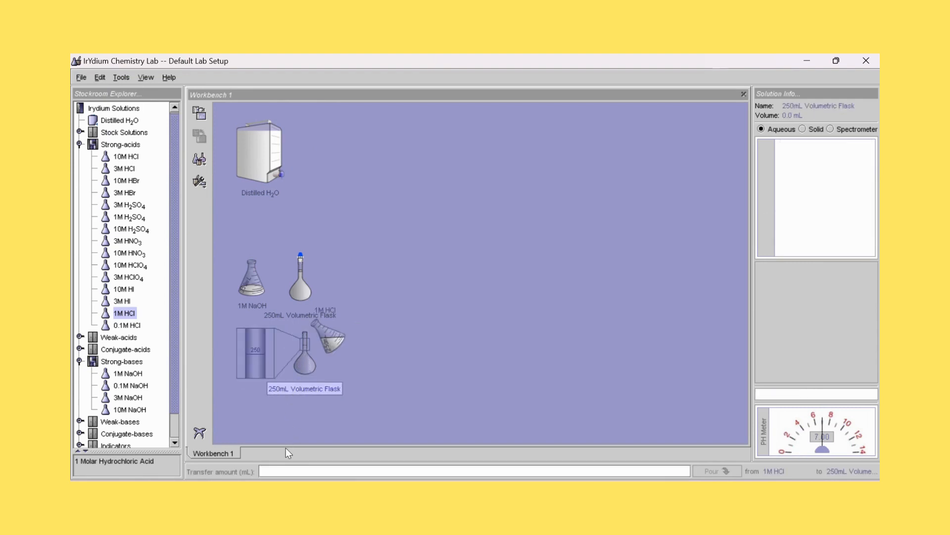
- Pour 25 ml of 1M HCl into the new 250mL Volumetric Flask
left_click(284, 469)
type("25 ml")
left_click(715, 471)
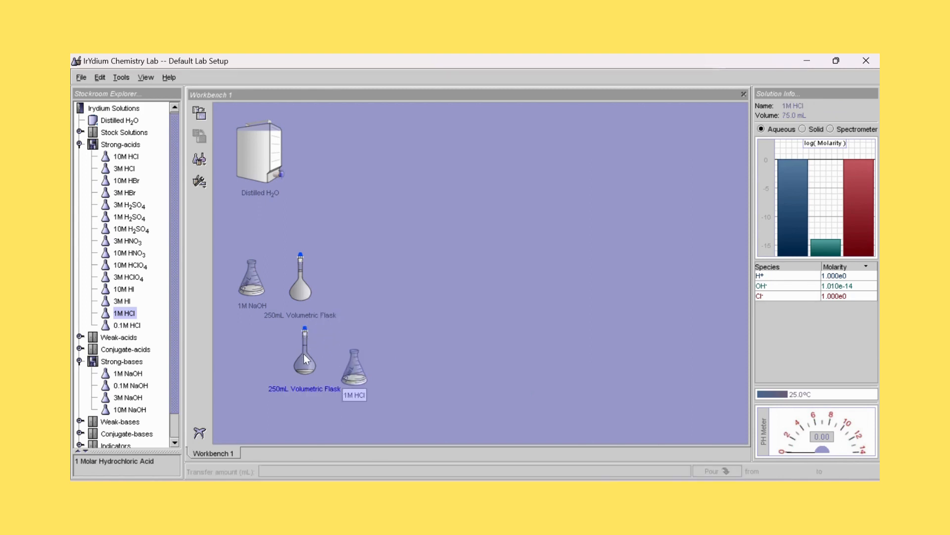
- Pour 225 ml of Distilled H2O into the volumetric flask with HCl and return that flask beside the 1M HCl
left_click_drag(355, 370, 285, 222)
left_click_drag(263, 138, 266, 158)
left_click(283, 471)
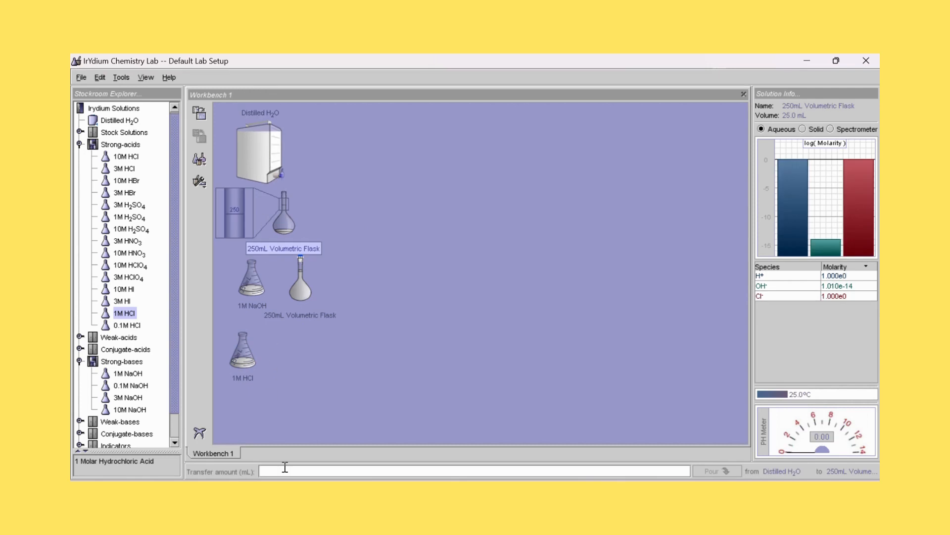
type("225 ml")
left_click(703, 471)
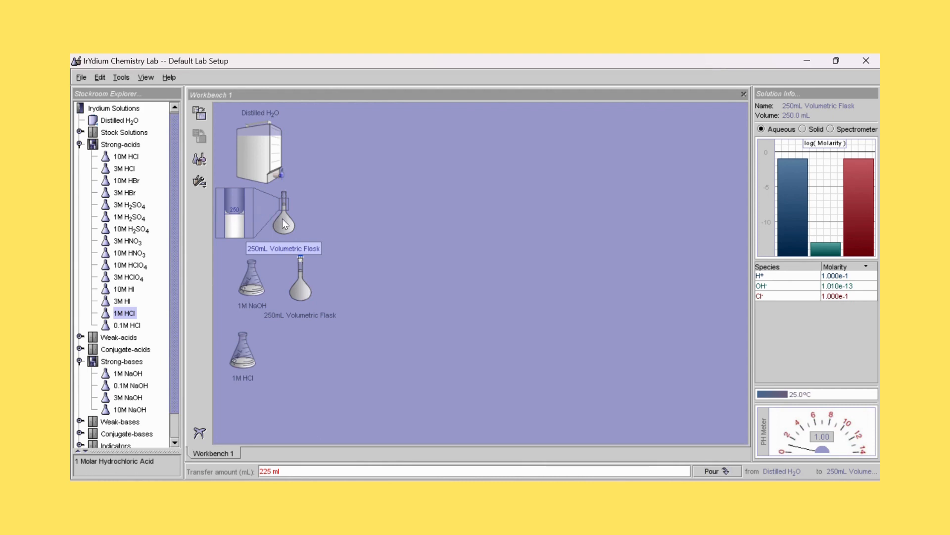
left_click_drag(282, 218, 306, 363)
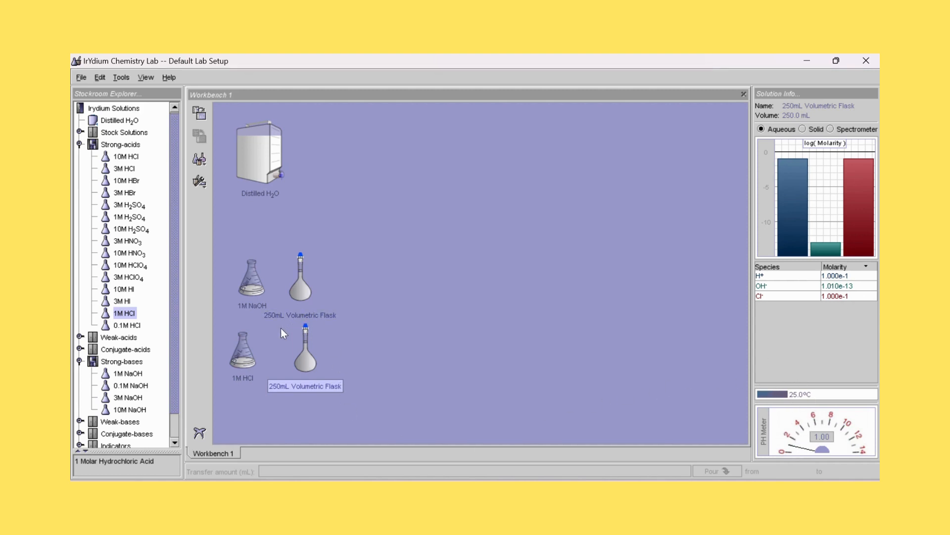
- Rename the volumetric flask holding the diluted NaOH as "NaOH 0,1 M 250ml"
right_click(316, 317)
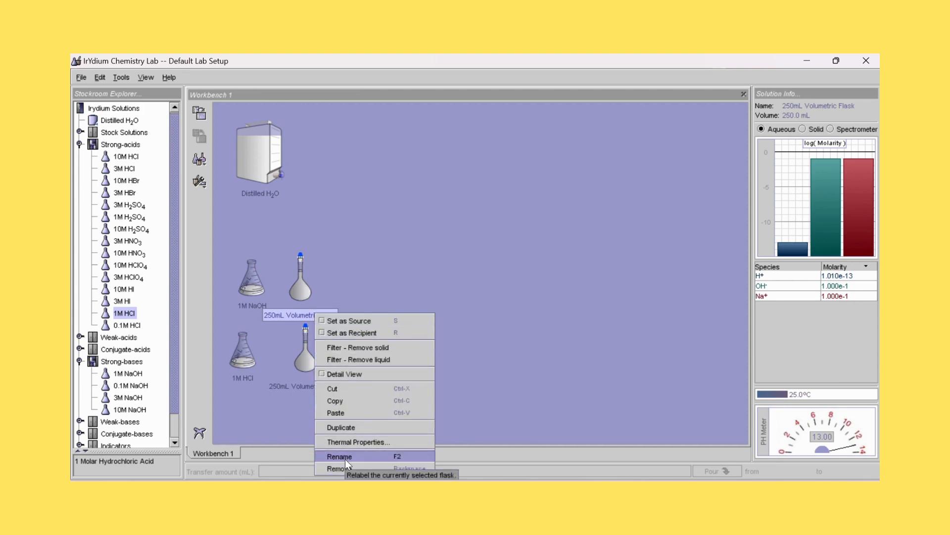
left_click(333, 274)
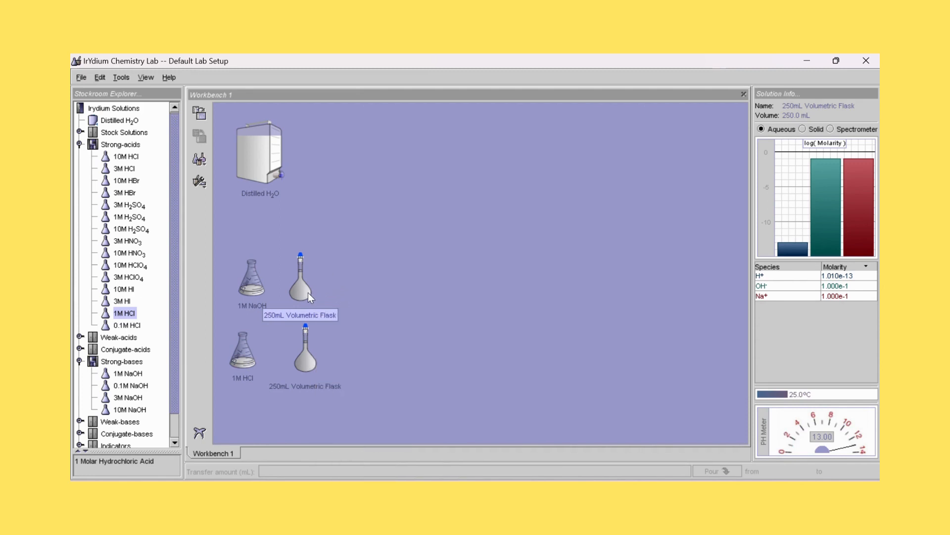
right_click(308, 295)
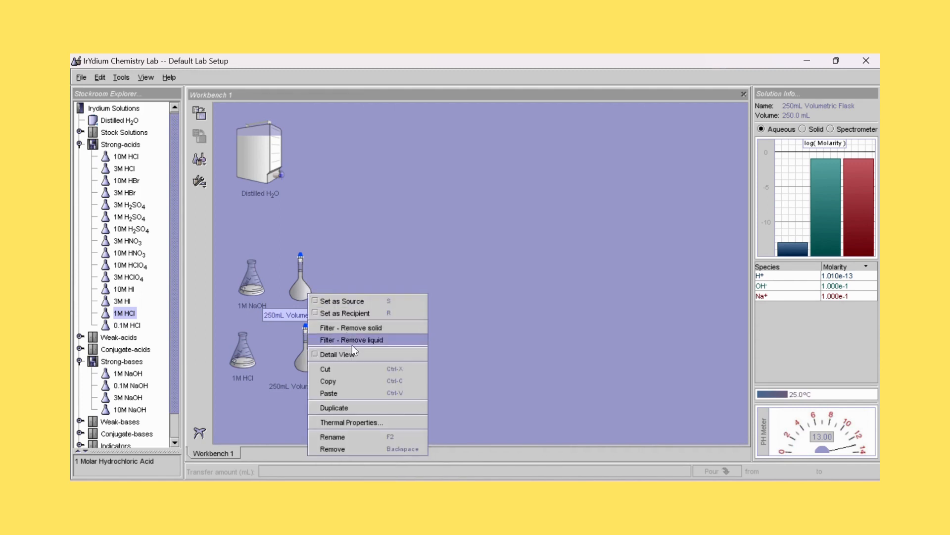
left_click(349, 438)
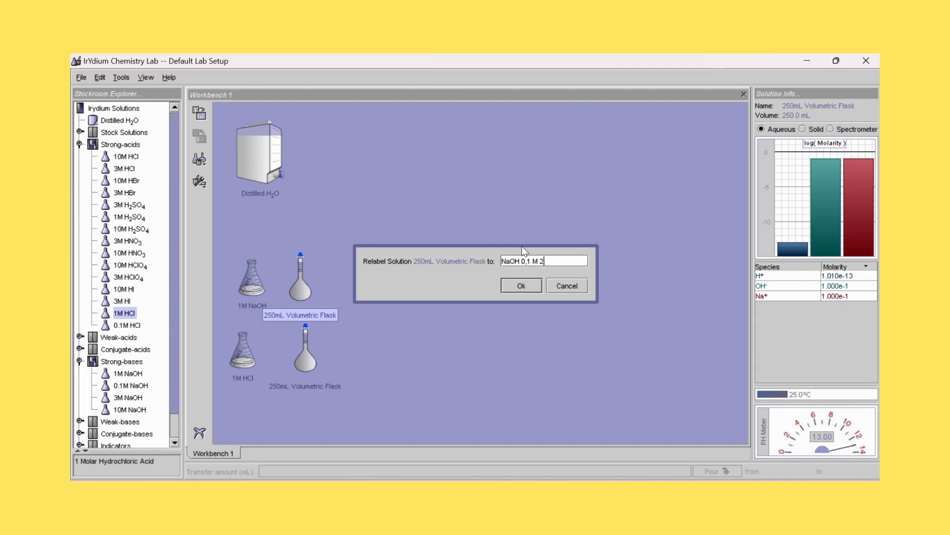
type("50ml")
left_click(515, 285)
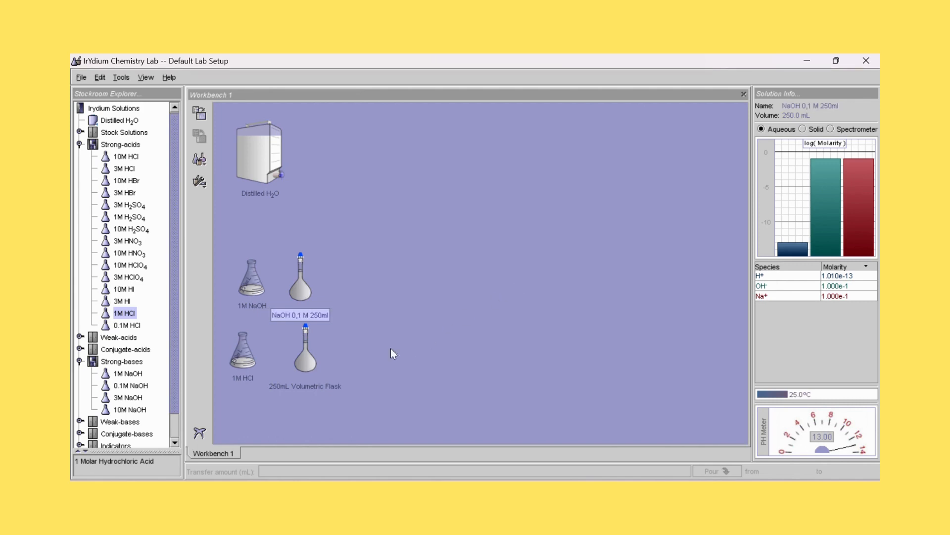
- Rename the volumetric flask holding the diluted HCl with the label "HCl 0,1 M"
right_click(305, 384)
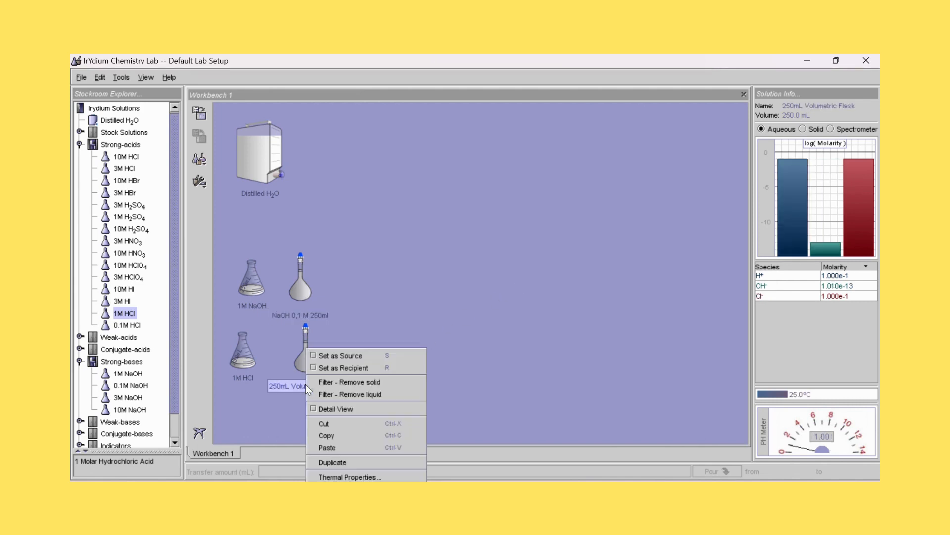
left_click(339, 489)
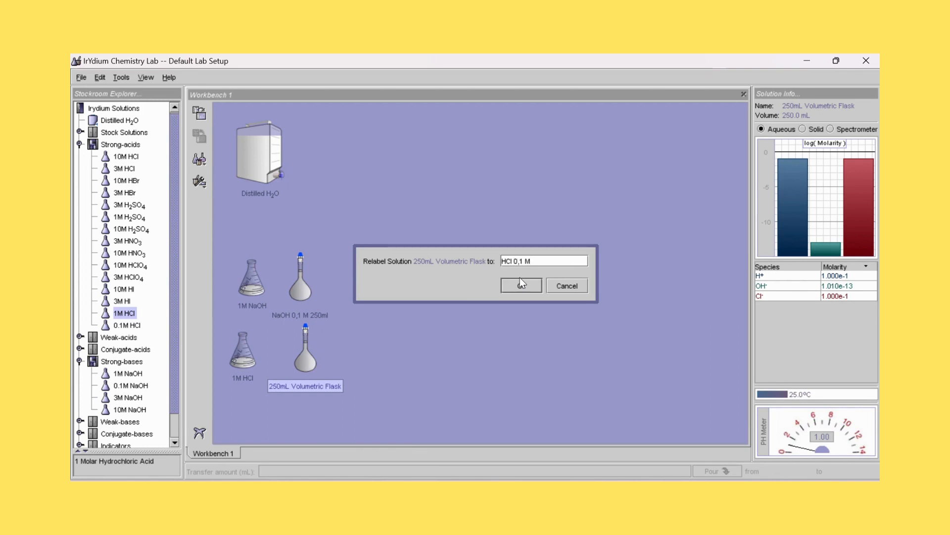
type("ml")
left_click(515, 292)
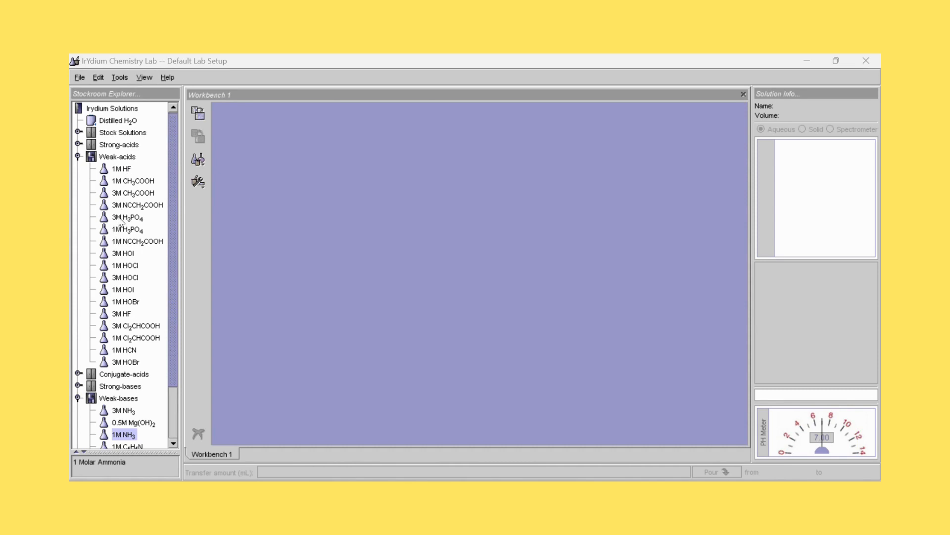
- Add the 1M CH3COOH solution from the Weak-acids cabinet to the empty workbench and move it down near the left edge
left_click(130, 182)
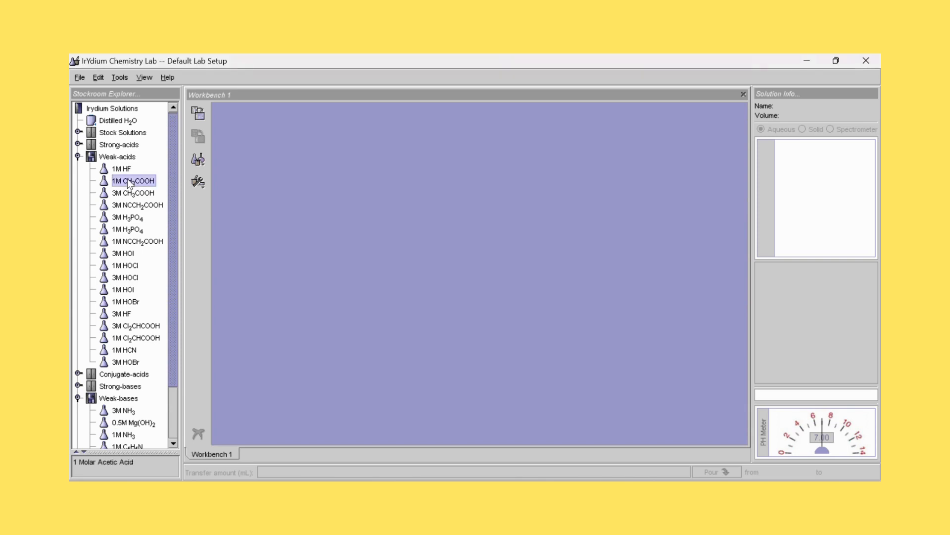
left_click(199, 112)
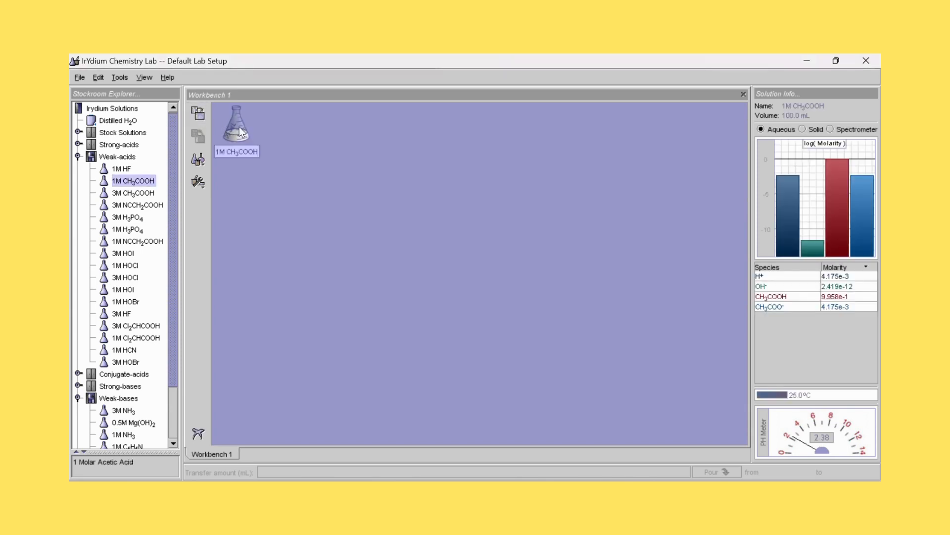
left_click_drag(239, 127, 252, 260)
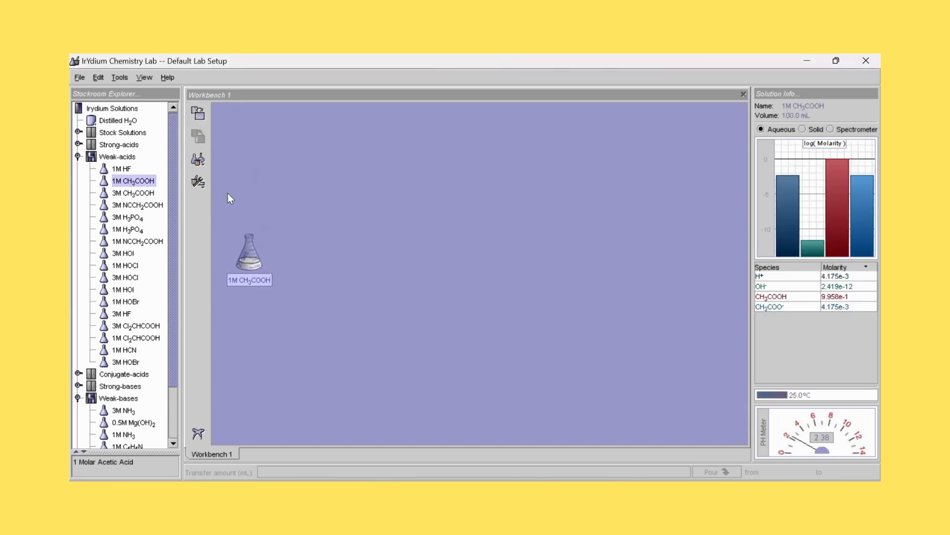
- Add the Distilled H2O container from the stockroom to the workbench and place it above the 1M CH3COOH flask
left_click(113, 123)
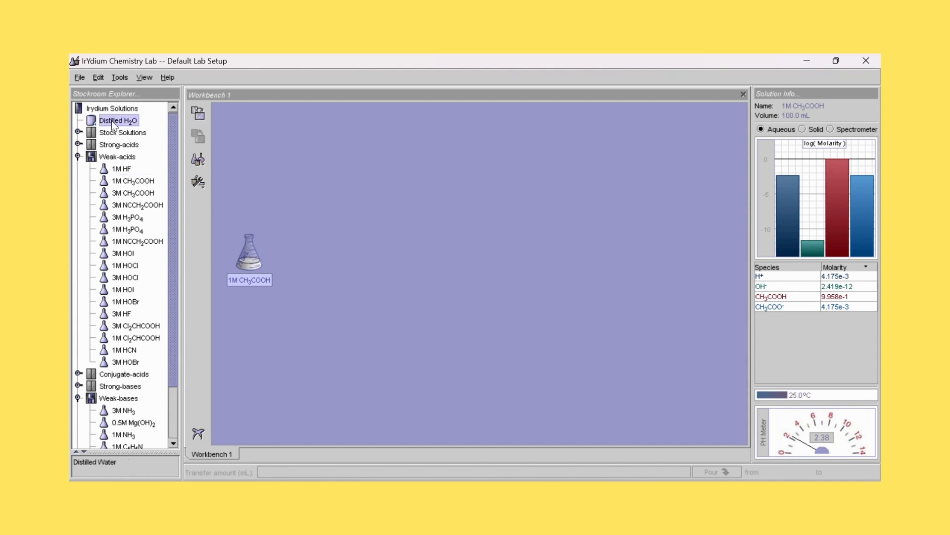
left_click(199, 114)
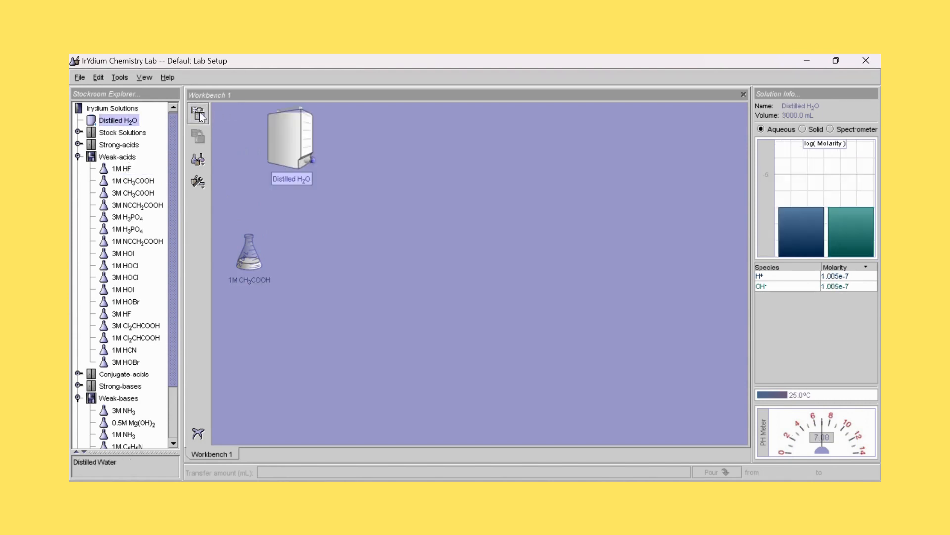
left_click_drag(282, 127, 239, 126)
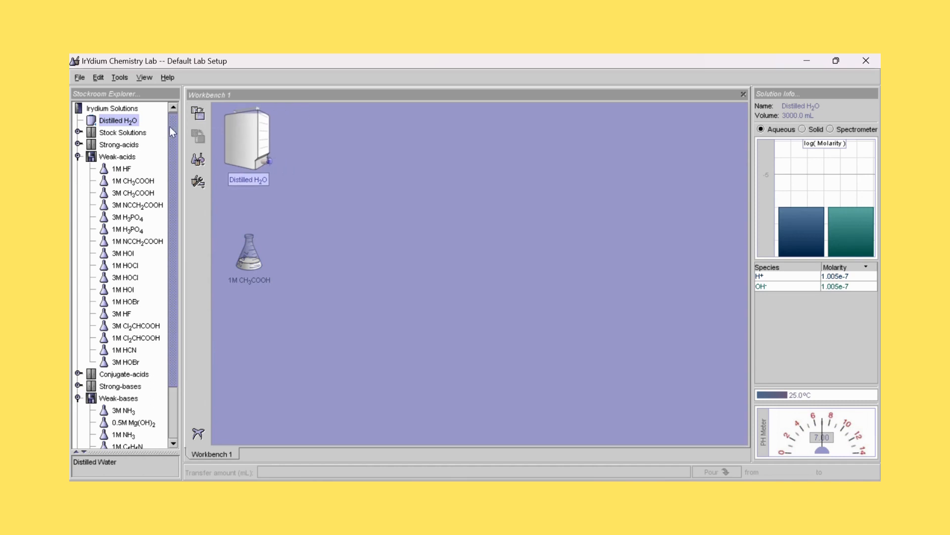
- Add an empty 250mL Volumetric Flask to the workbench and place it below the 1M CH3COOH flask
left_click(119, 78)
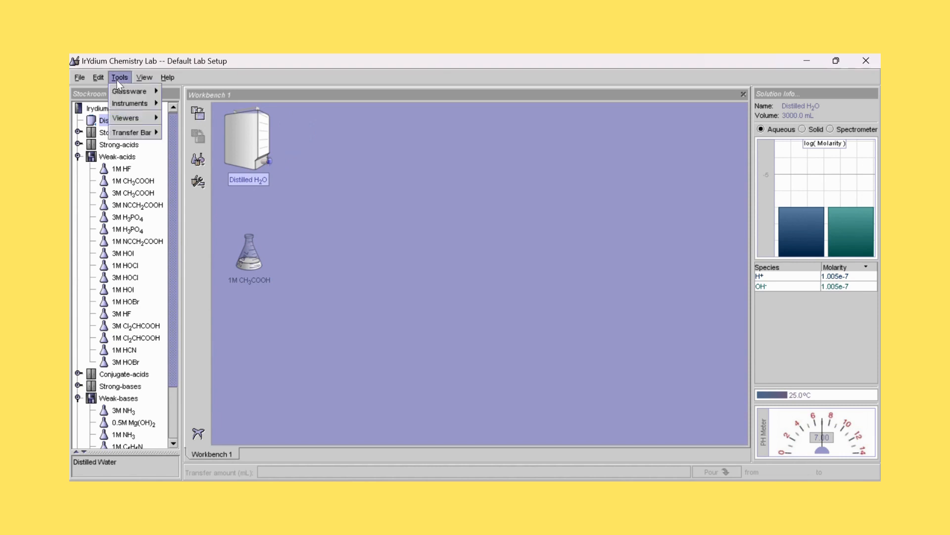
mouse_move(117, 86)
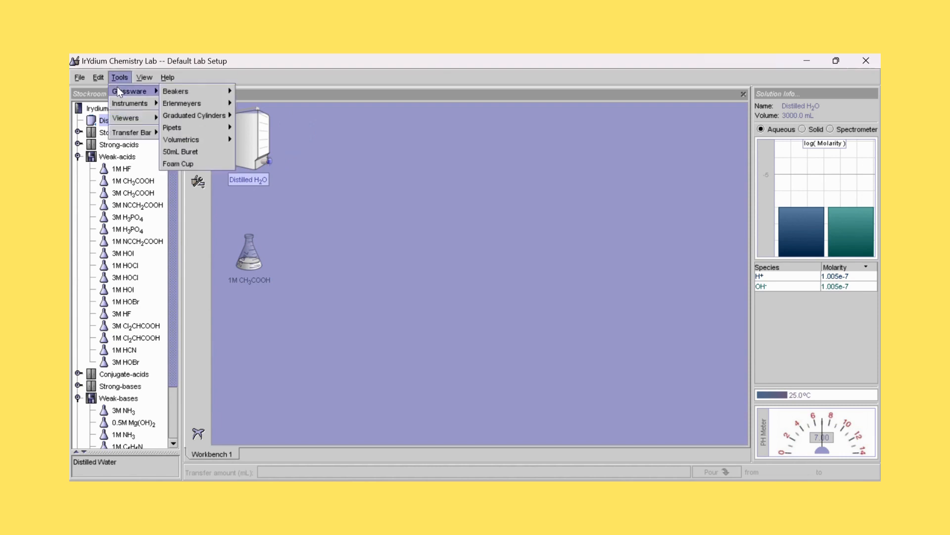
mouse_move(185, 117)
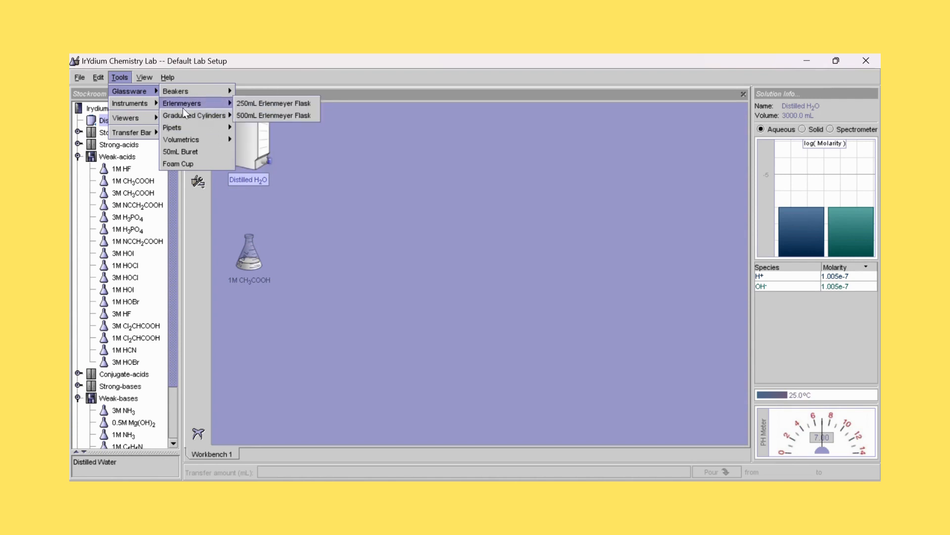
mouse_move(179, 143)
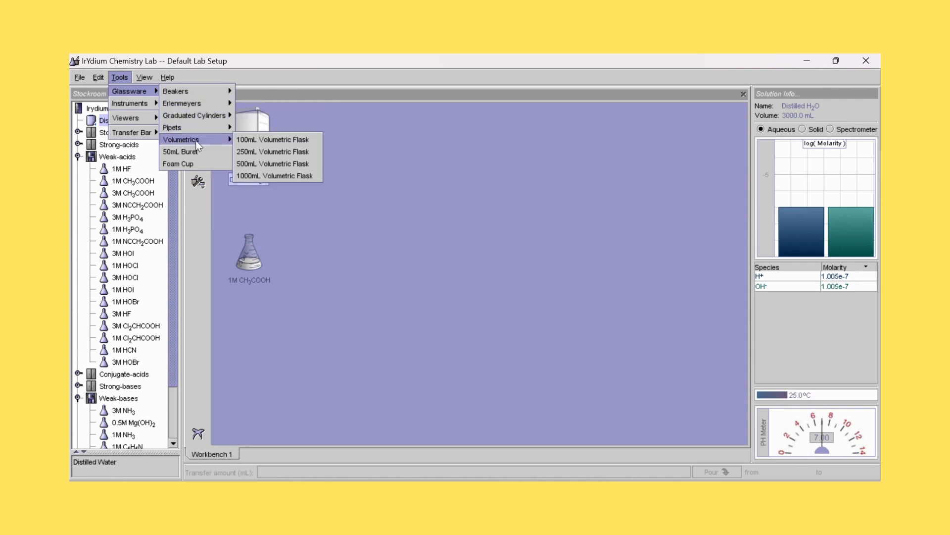
left_click(248, 155)
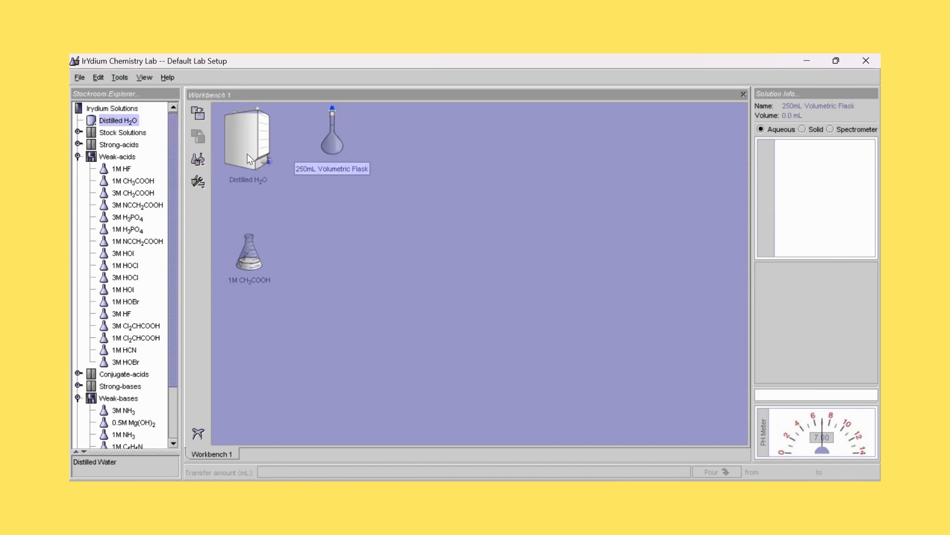
left_click_drag(331, 156, 249, 346)
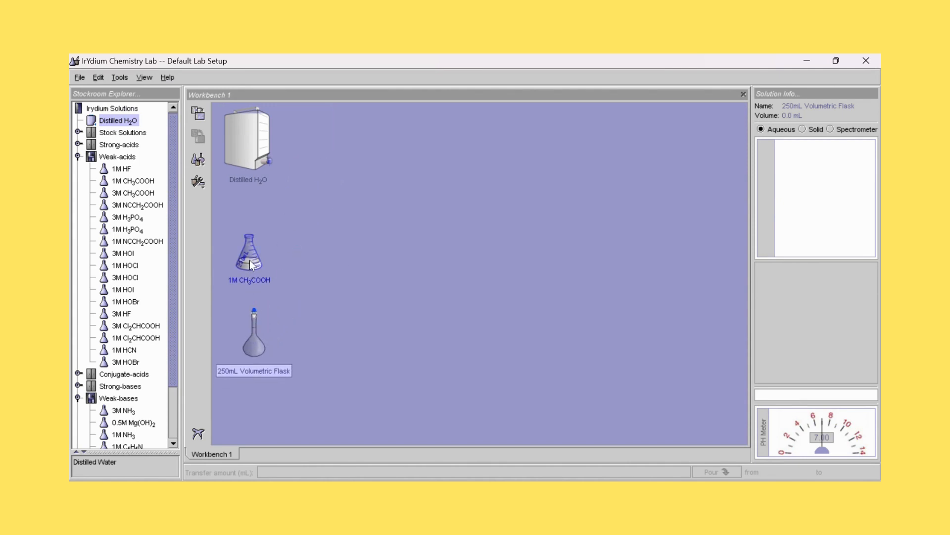
- Pour 25 ml of 1M CH3COOH into the empty 250mL volumetric flask and return the source flask above it
left_click_drag(249, 260, 260, 314)
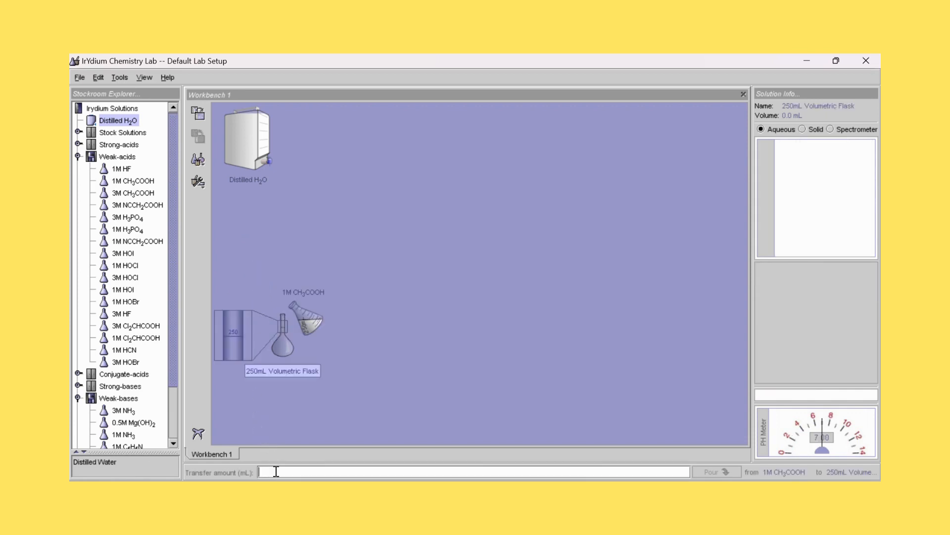
type("25 ml")
left_click(708, 475)
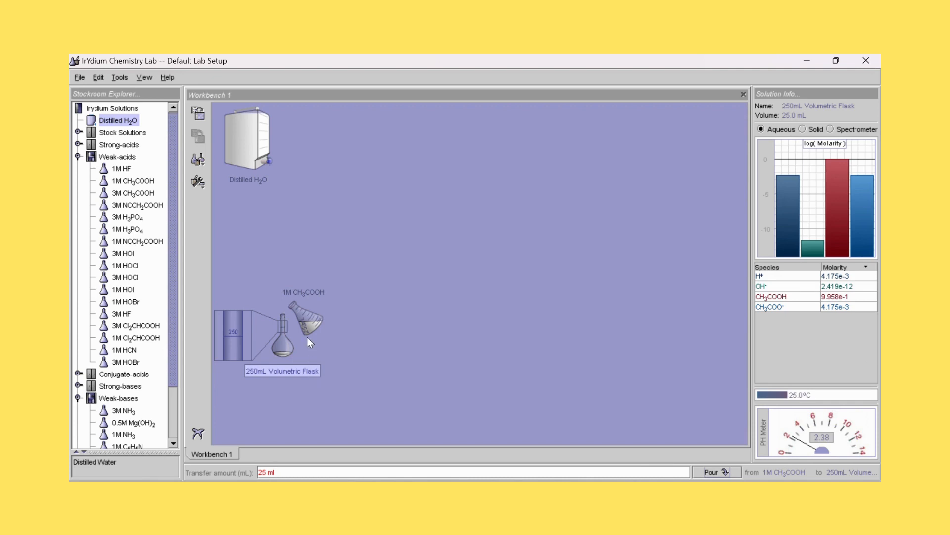
left_click_drag(307, 337, 251, 251)
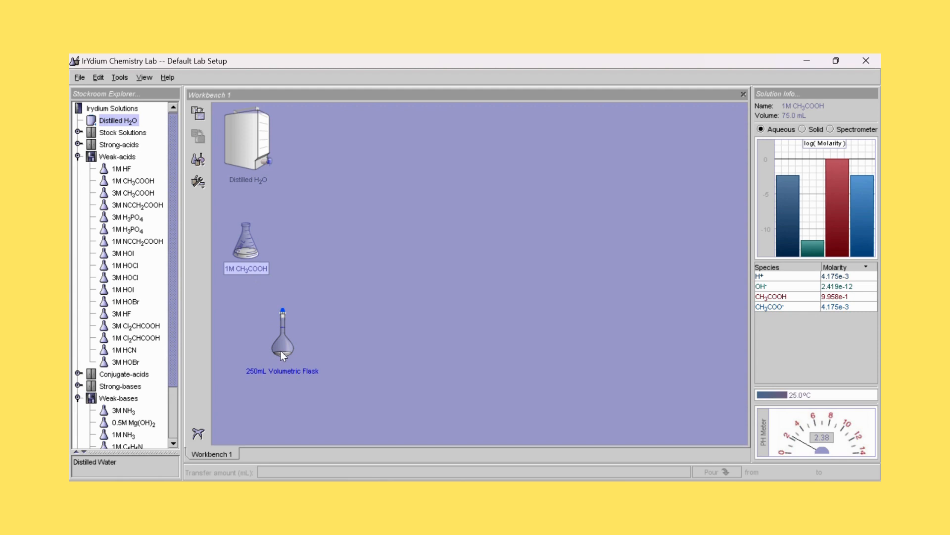
- Pour 225 ml of distilled H2O into the flask holding the CH3COOH and line both acid flasks up below the water container
left_click_drag(280, 350, 301, 236)
left_click_drag(264, 144, 283, 171)
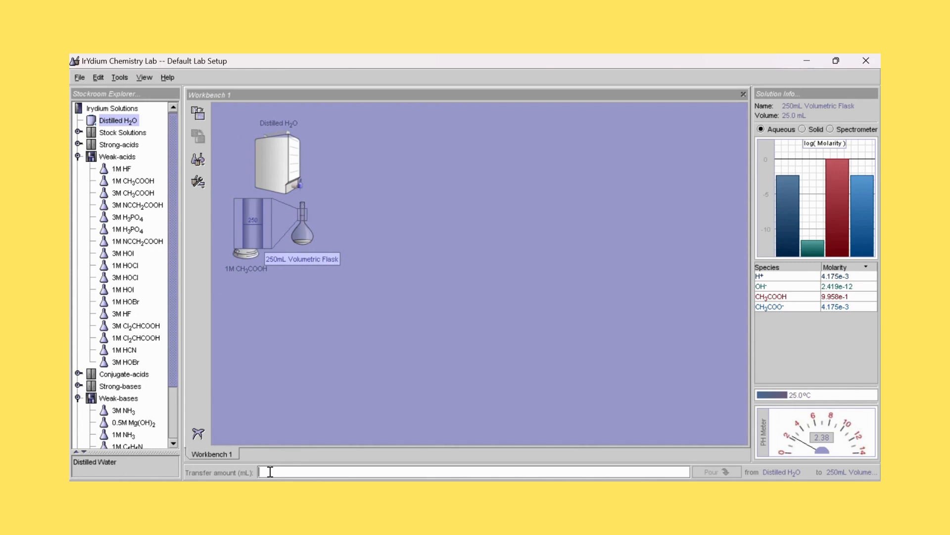
type("225 ml")
left_click(713, 472)
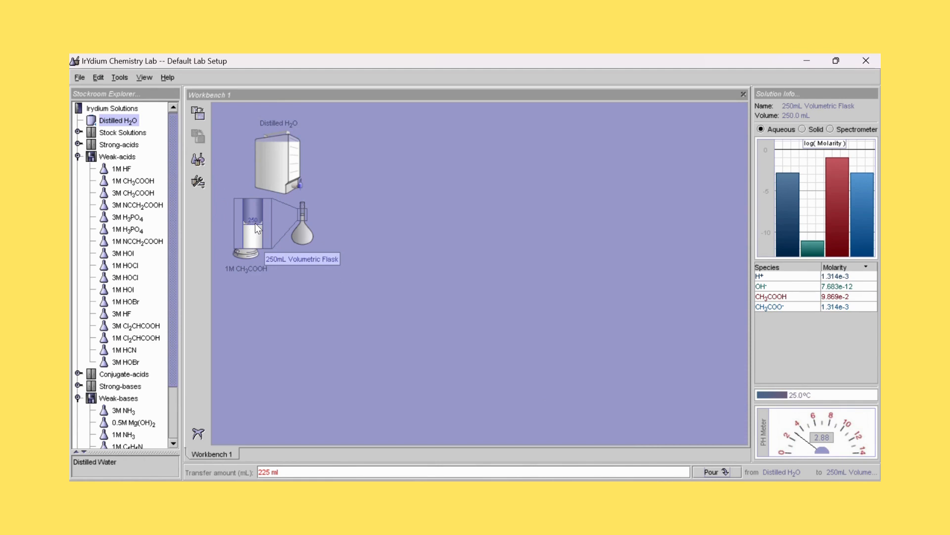
left_click_drag(301, 230, 262, 326)
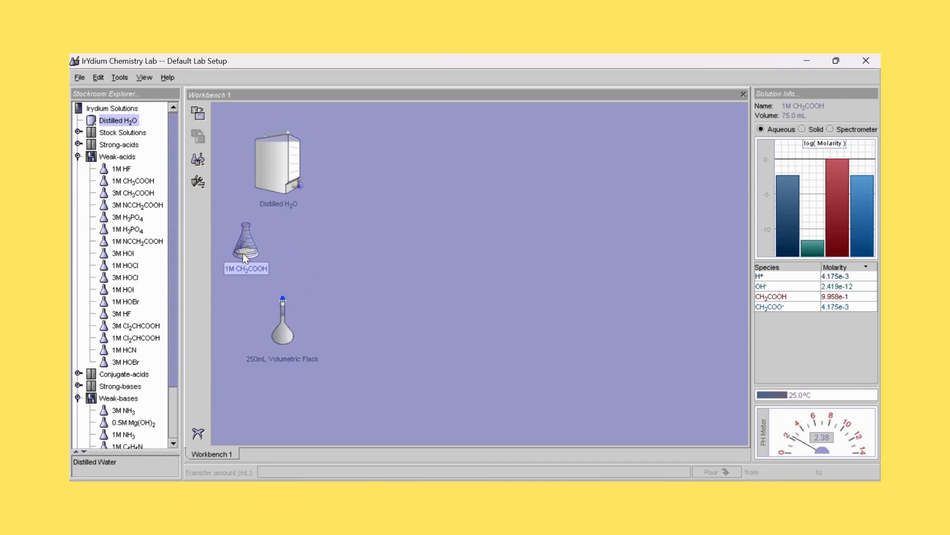
left_click_drag(242, 253, 282, 264)
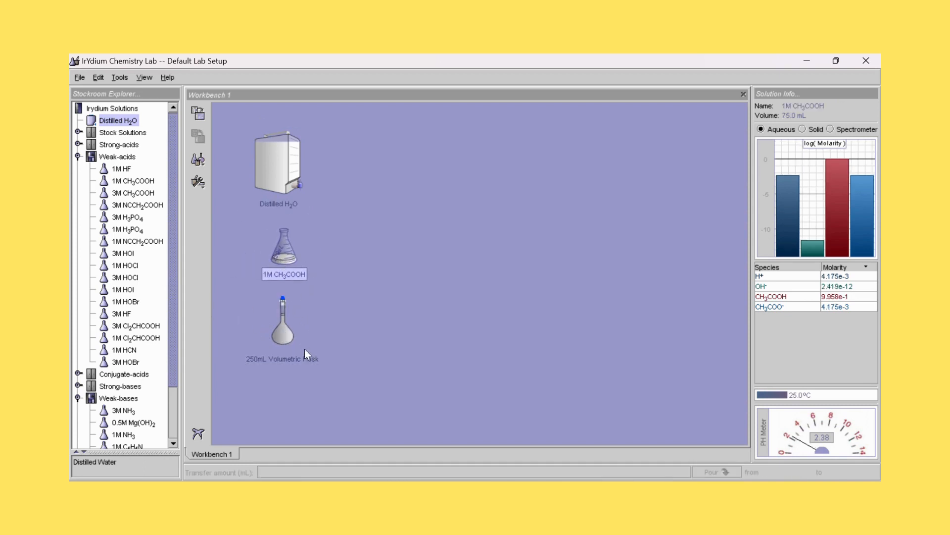
- Rename the volumetric flask holding the diluted CH3COOH as "CH3COOH0,1M 250 ml"
left_click(275, 357)
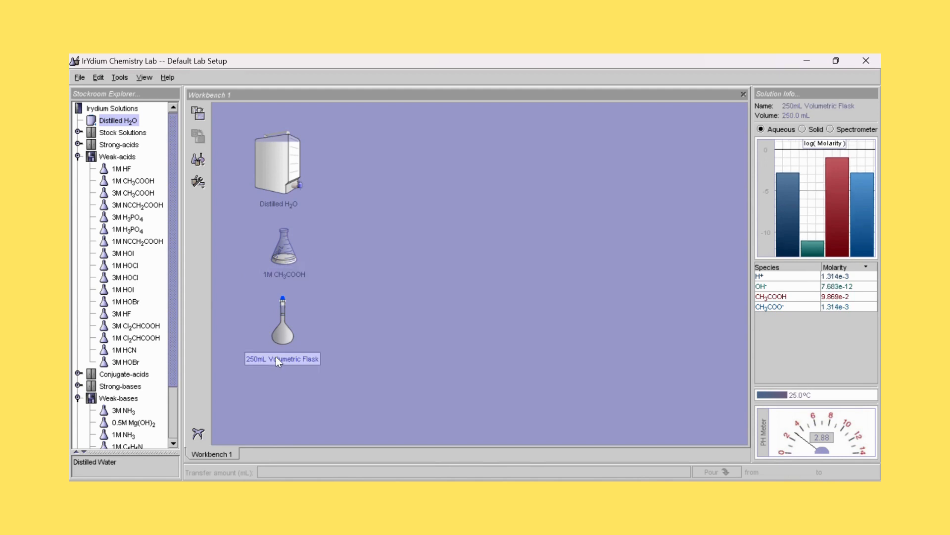
right_click(275, 357)
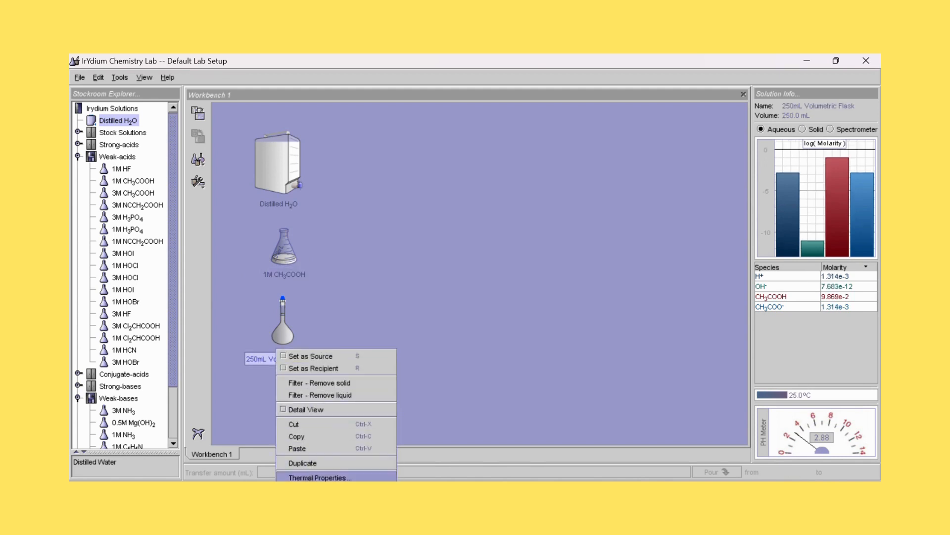
left_click(302, 490)
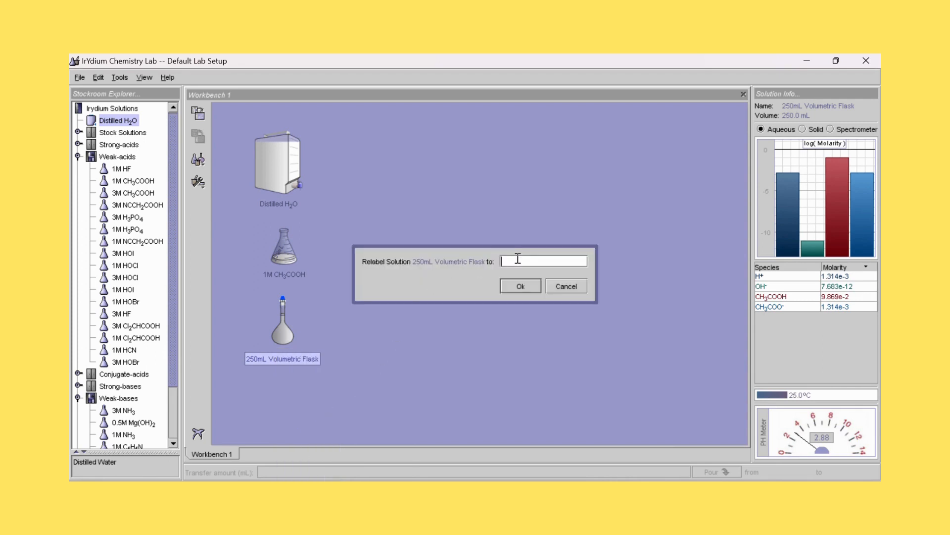
type("CH3COOH0,1M 250 ml")
left_click(524, 288)
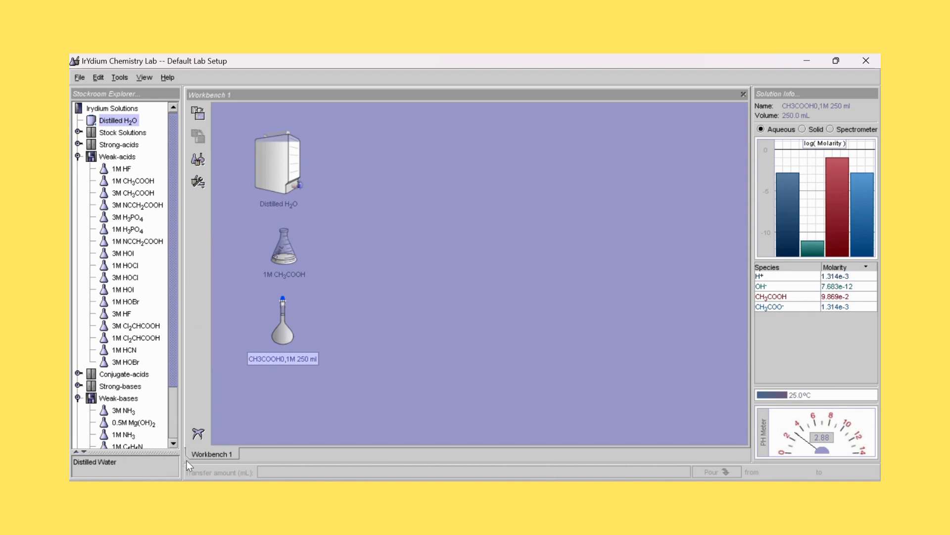
- Add the 1M NH3 solution from the Weak-bases cabinet to the workbench and place it beside the 1M CH3COOH flask
left_click(173, 439)
left_click(173, 440)
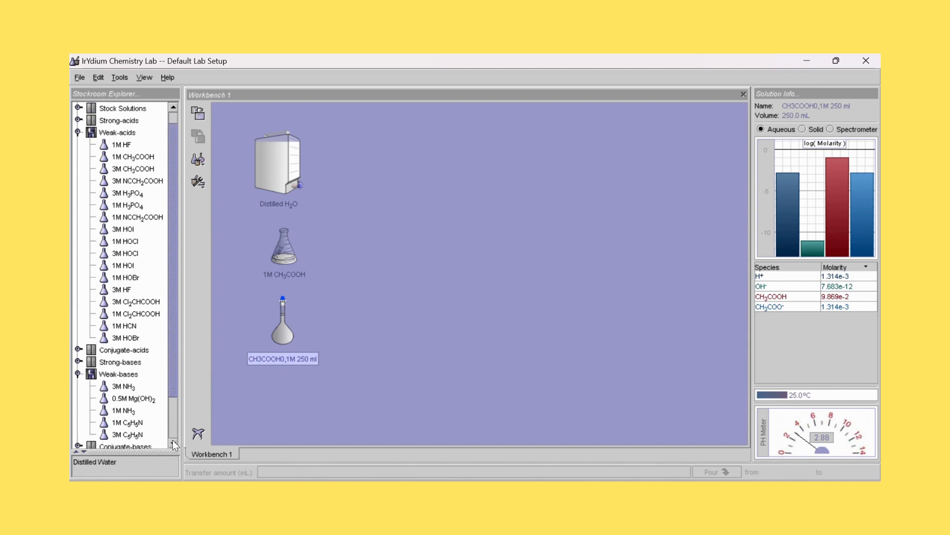
left_click(172, 440)
left_click(172, 439)
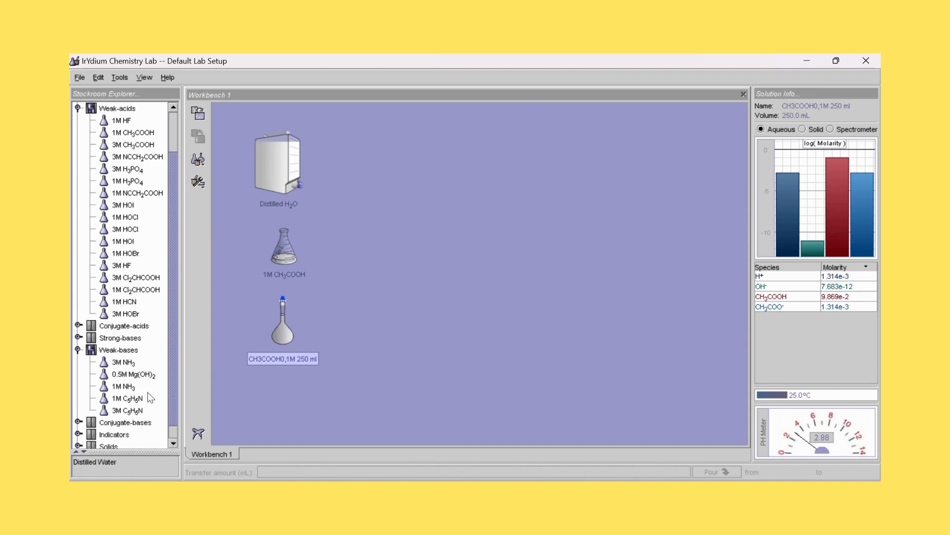
left_click(121, 389)
left_click(196, 106)
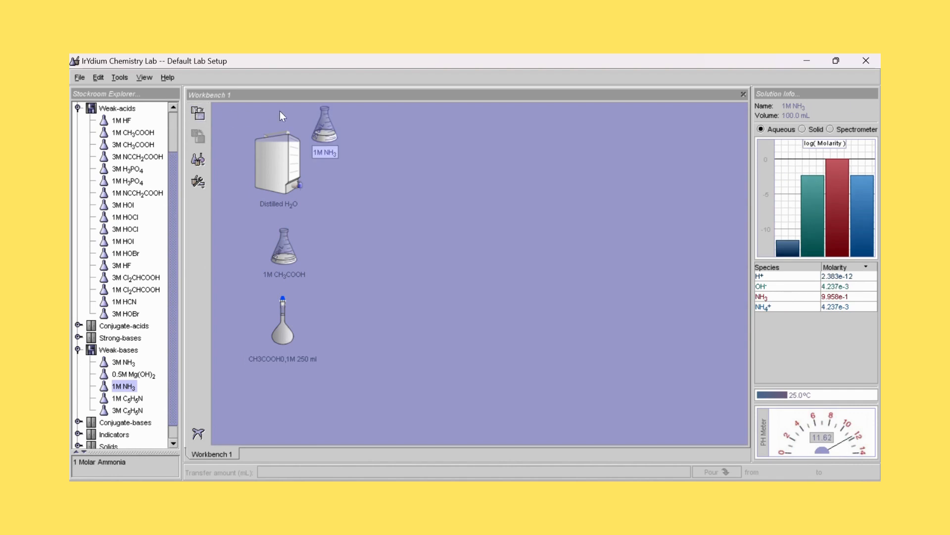
left_click_drag(321, 118, 355, 244)
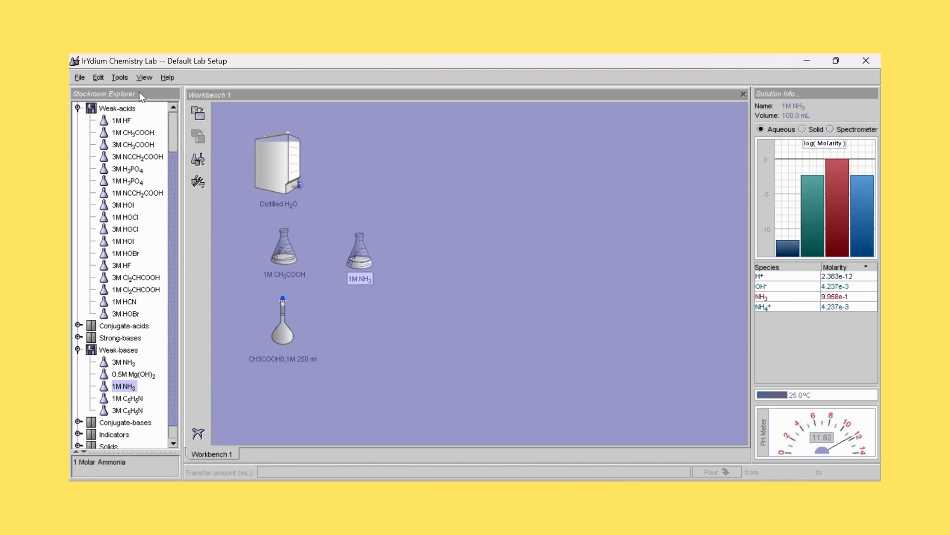
- Add a second empty 250mL Volumetric Flask and place it below the 1M NH3 flask
left_click(126, 81)
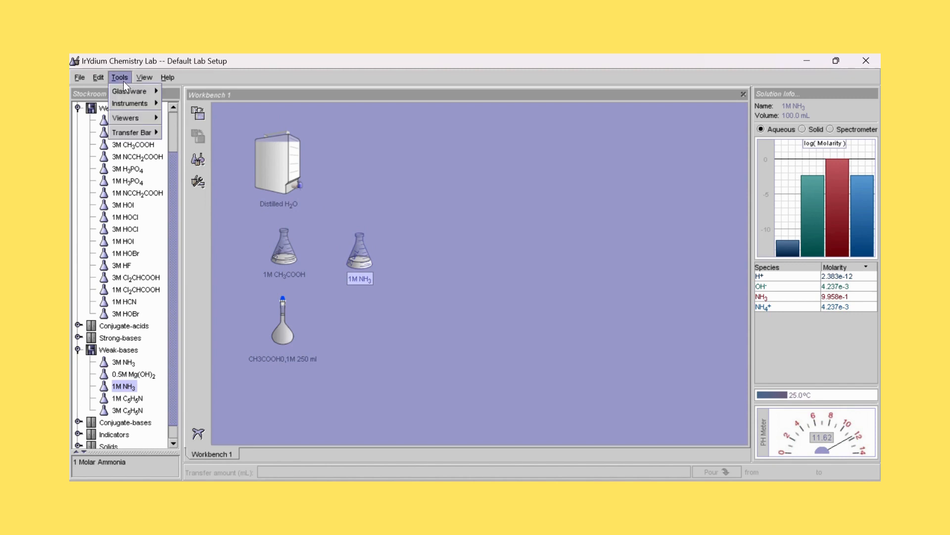
mouse_move(133, 90)
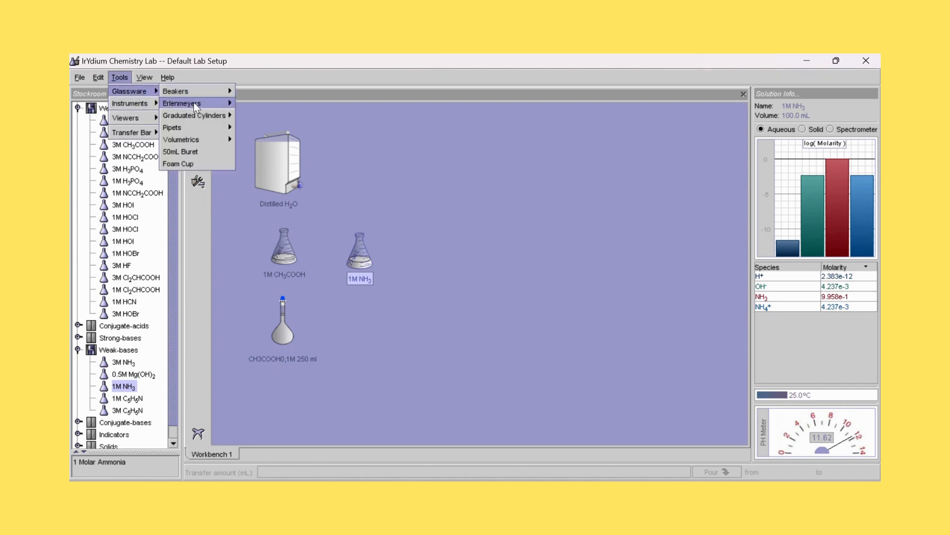
mouse_move(186, 140)
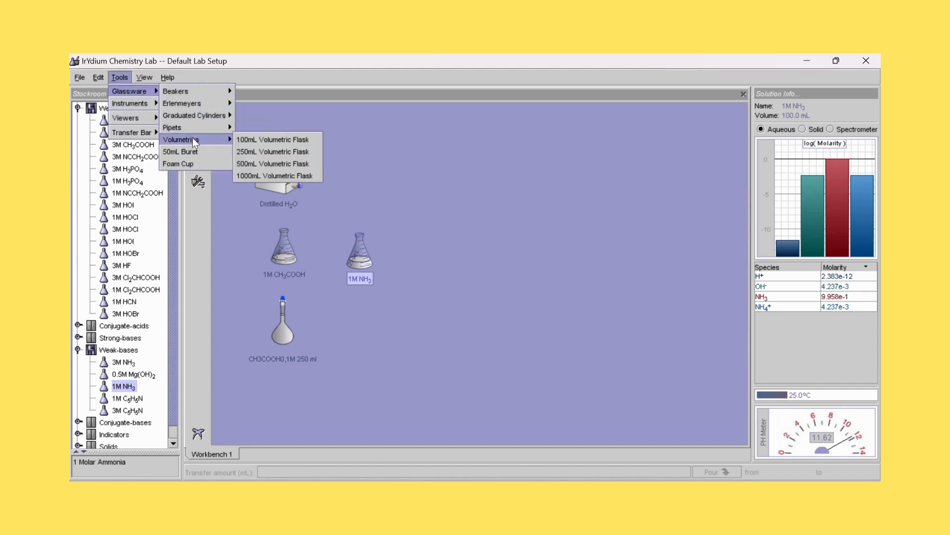
left_click(252, 151)
left_click_drag(365, 155, 375, 332)
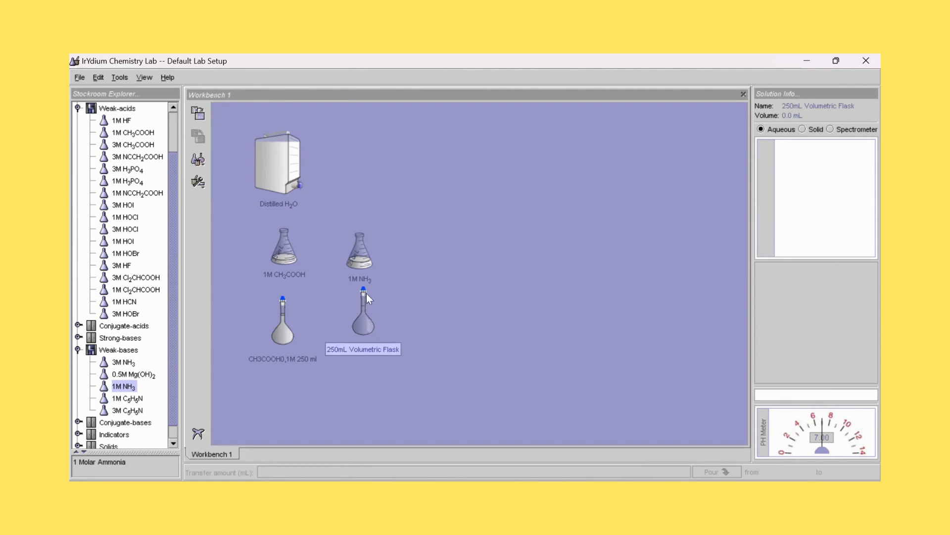
- Pour 25 ml of 1M NH3 into the empty volumetric flask below it and separate the two flasks
left_click_drag(361, 247, 371, 279)
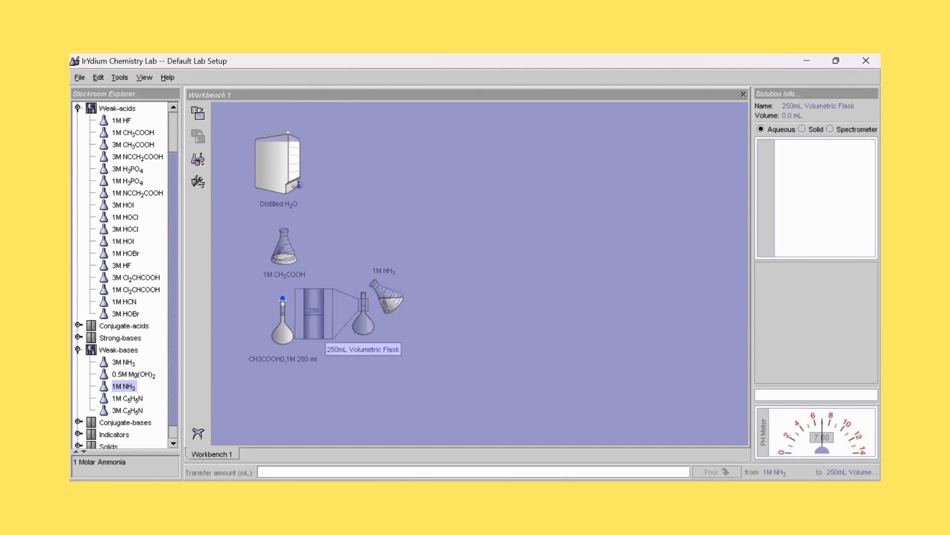
type("25 ml")
left_click(715, 473)
left_click_drag(374, 283, 348, 236)
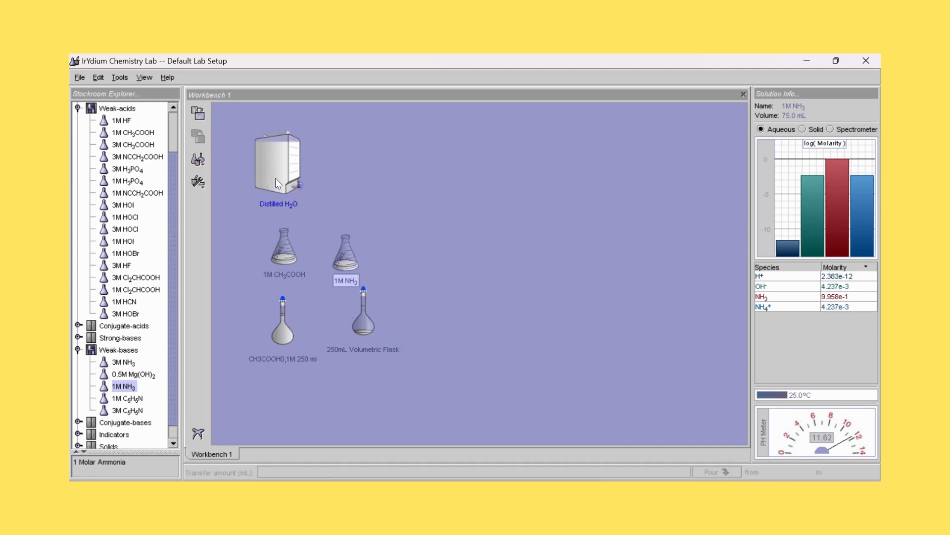
- Bring the flask holding the NH3 and the Distilled H2O container together and pour in 225 ml of water
left_click_drag(359, 325, 367, 216)
left_click_drag(278, 154, 357, 140)
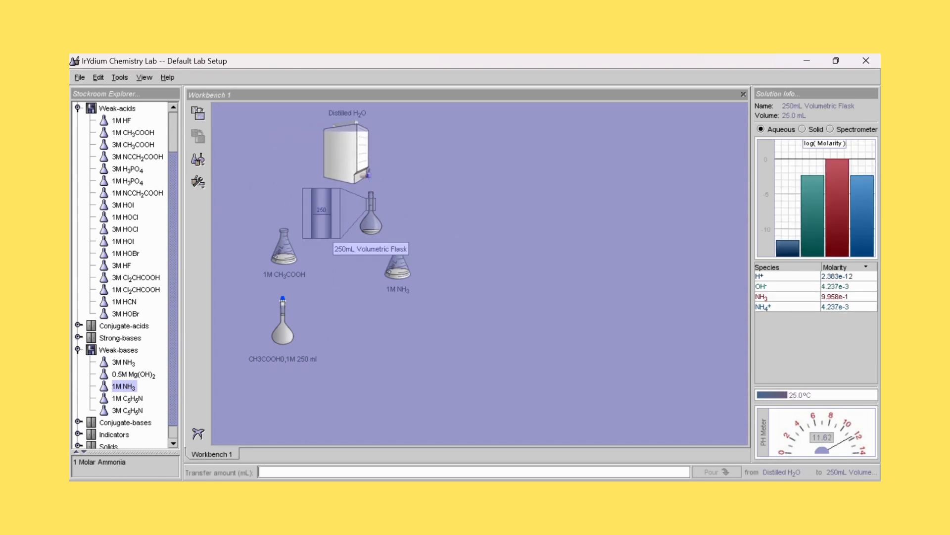
left_click(275, 472)
type("225 ml")
left_click(719, 470)
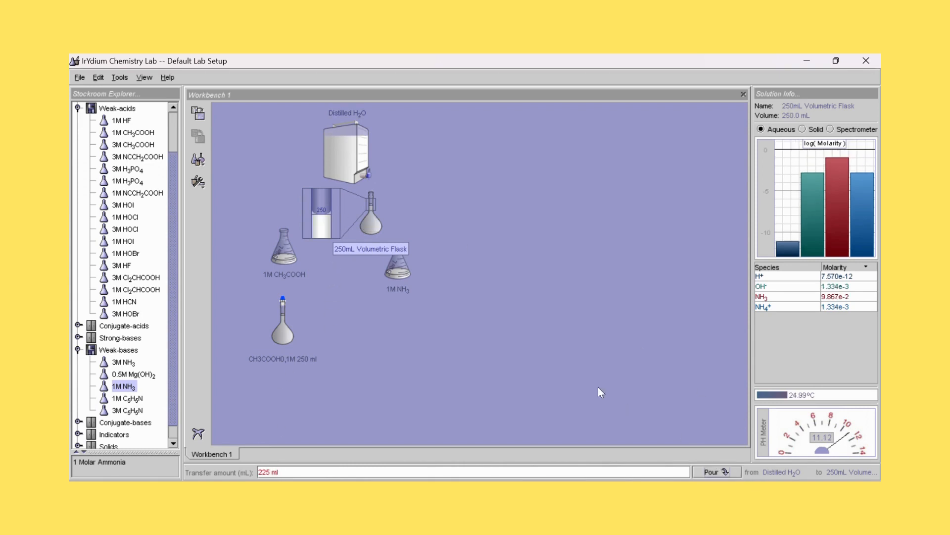
- Place the filled volumetric flask below the 1M NH3 flask and move the Distilled H2O container to the workbench's upper-left corner
left_click_drag(372, 223, 406, 334)
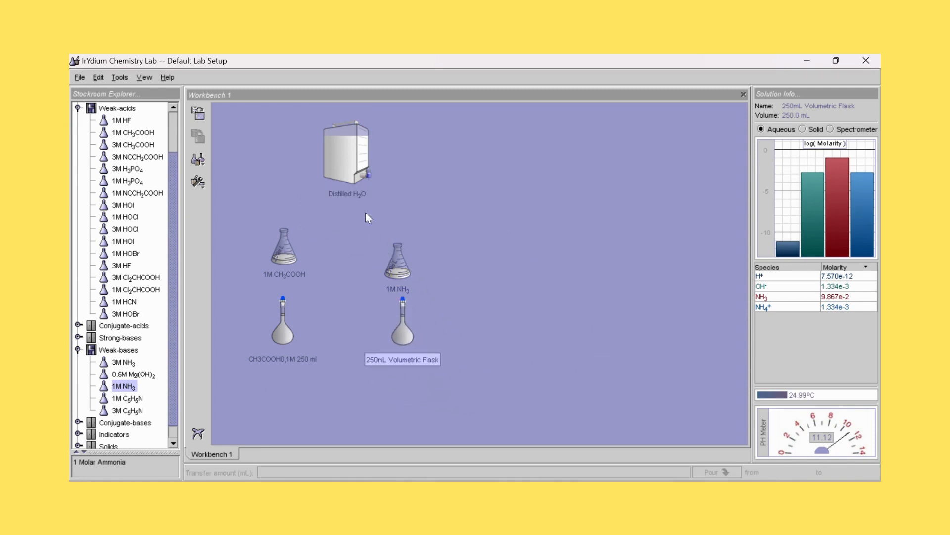
left_click(362, 158)
left_click_drag(361, 159, 275, 142)
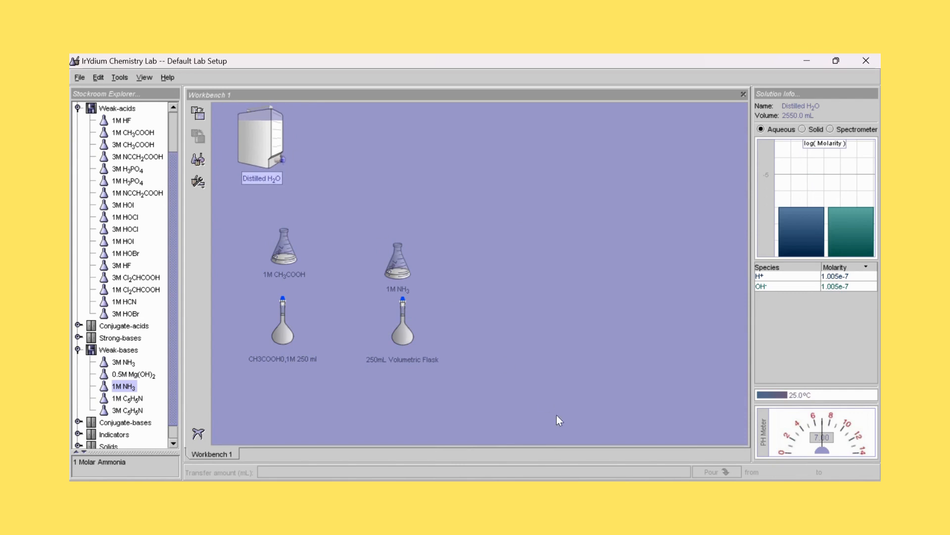
- Rename the volumetric flask holding the diluted NH3 as "NH3 0,1 M 250ml" and move the 1M NH3 flask slightly up
left_click(402, 358)
right_click(403, 358)
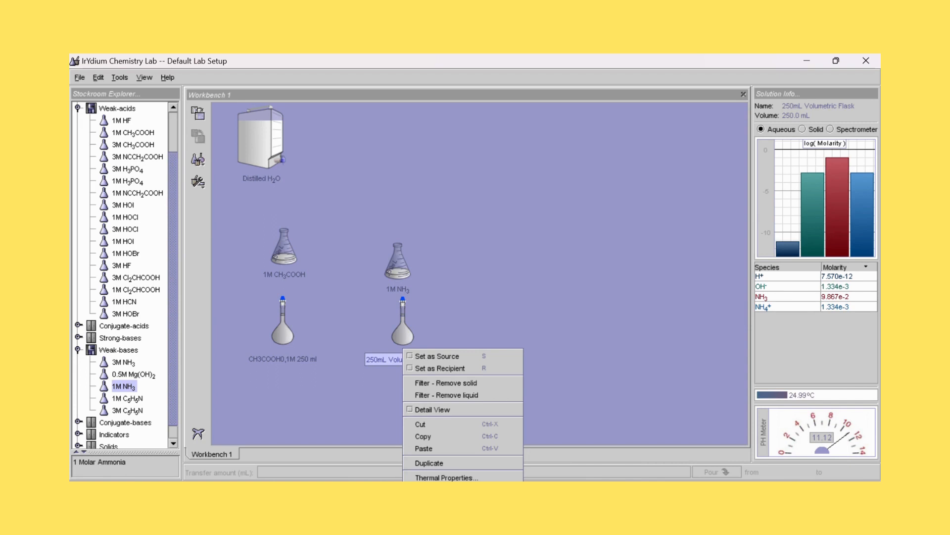
left_click(448, 490)
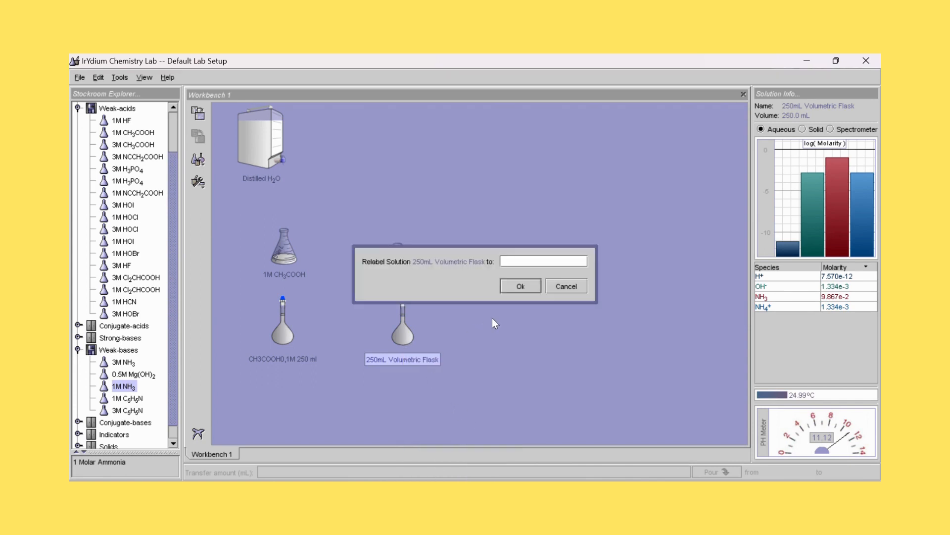
type("NH3 0,1 M 250ml")
left_click(519, 286)
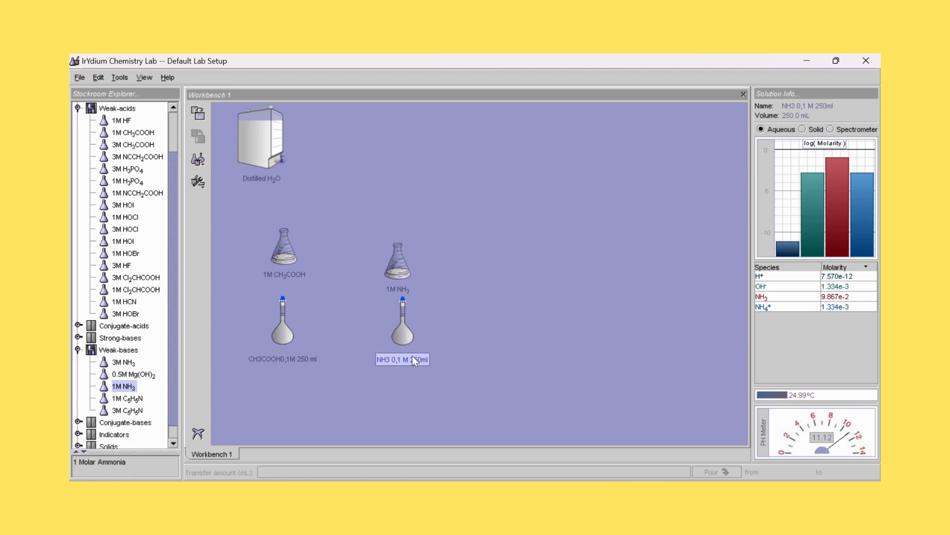
left_click_drag(391, 266, 391, 246)
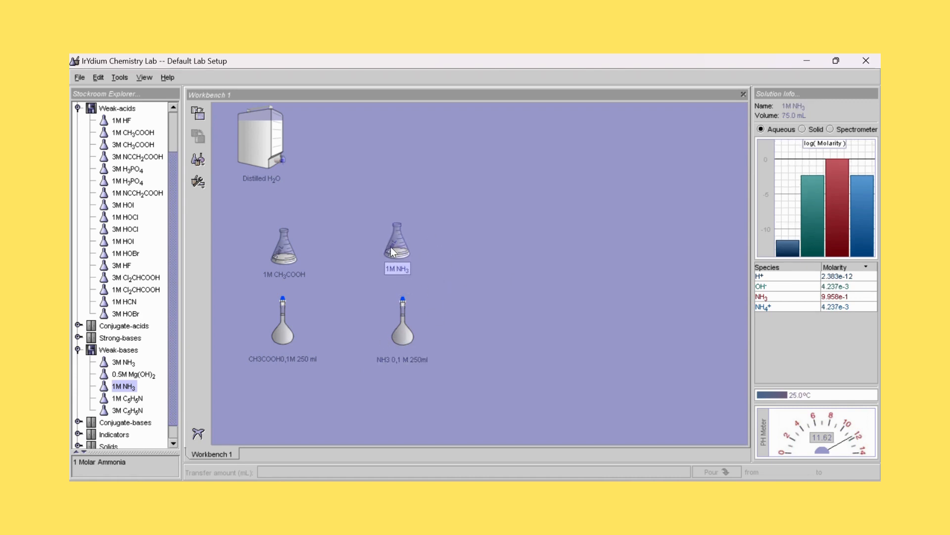
- Move the 1M CH3COOH and 1M NH3 flasks slightly higher above their diluted volumetric flasks
left_click_drag(280, 247, 284, 224)
left_click_drag(397, 250, 399, 230)
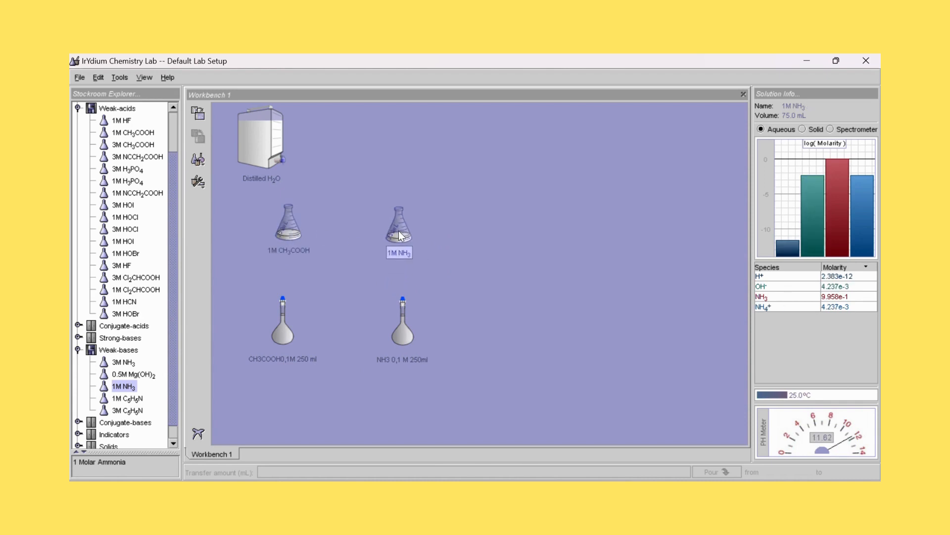
- Compare the pH and species molarities of the 1M CH3COOH, the 0,1M CH3COOH and the 1M NH3 solutions
left_click(286, 230)
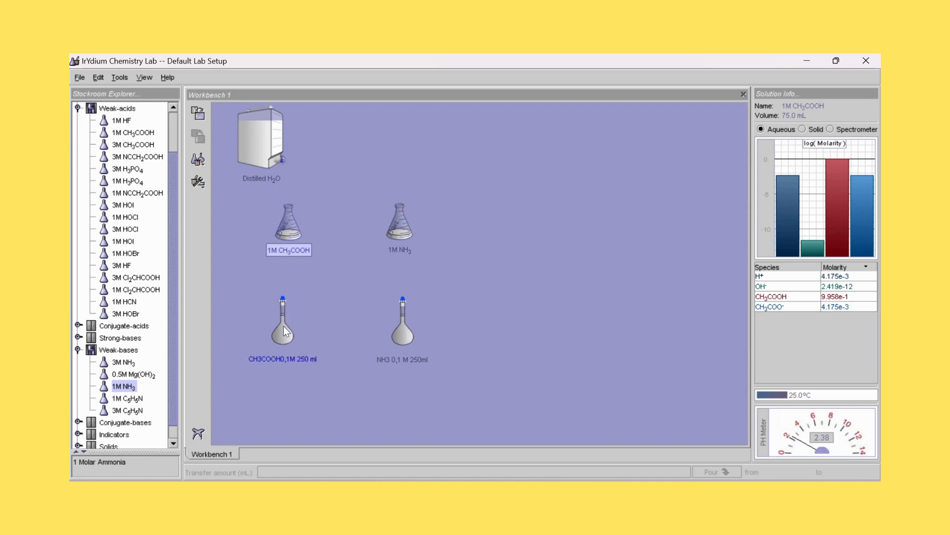
left_click(281, 340)
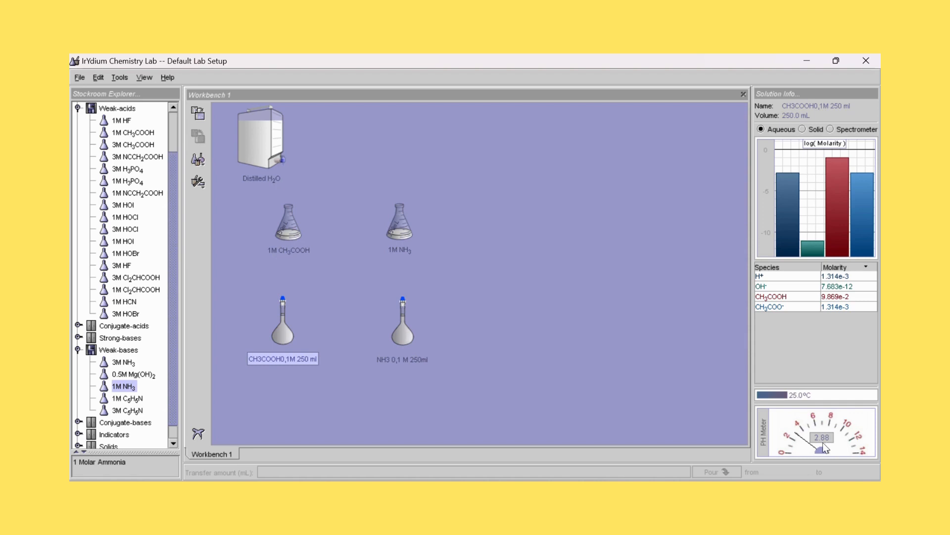
left_click(280, 236)
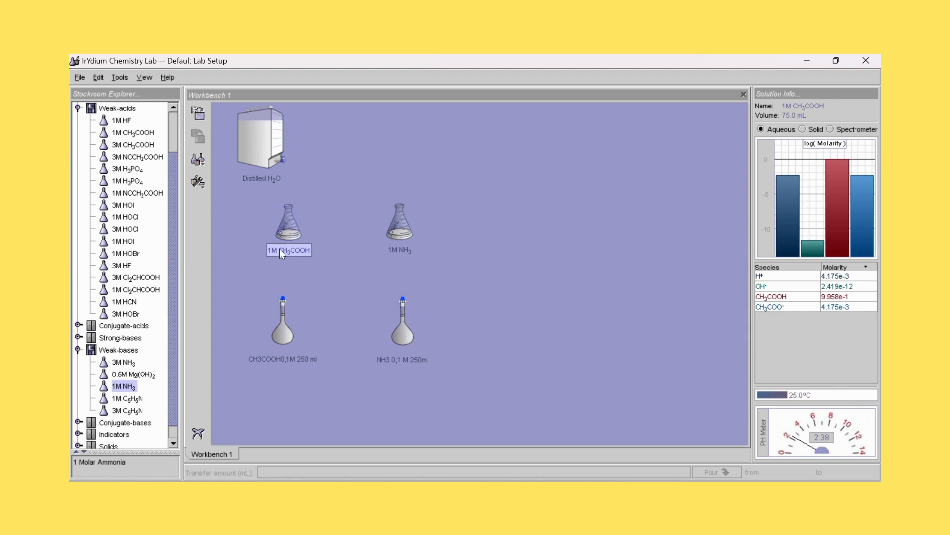
left_click(283, 348)
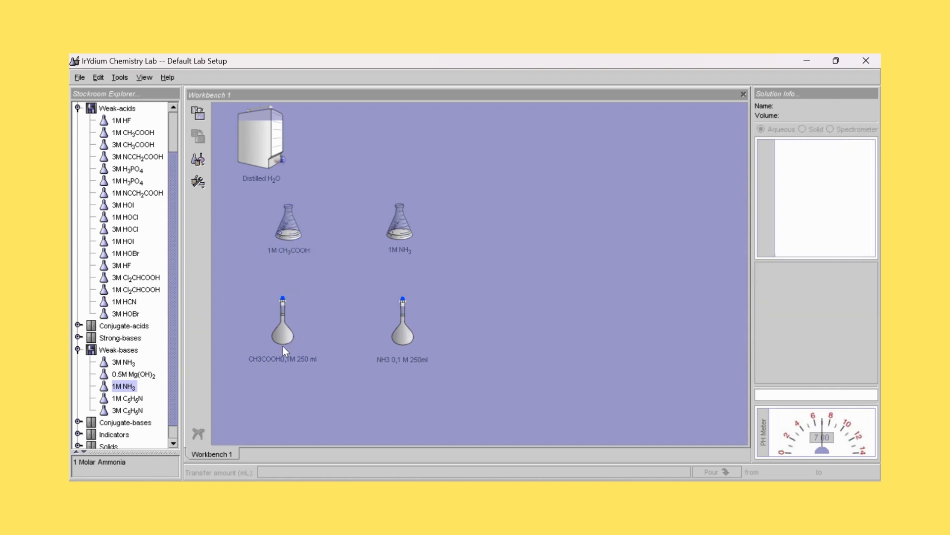
left_click(280, 324)
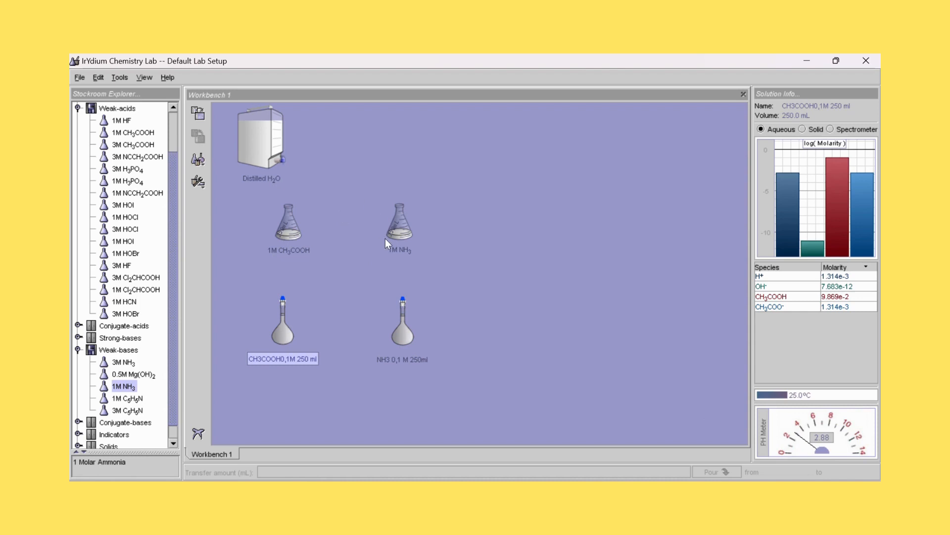
left_click(400, 233)
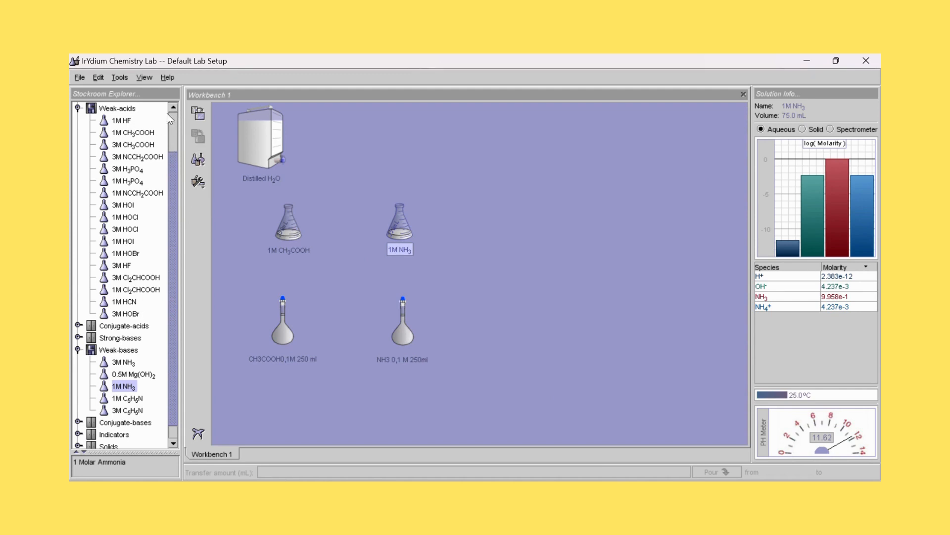
- Add an empty 250mL beaker to the workbench and place it on the free area beside the flasks
left_click(120, 76)
mouse_move(144, 77)
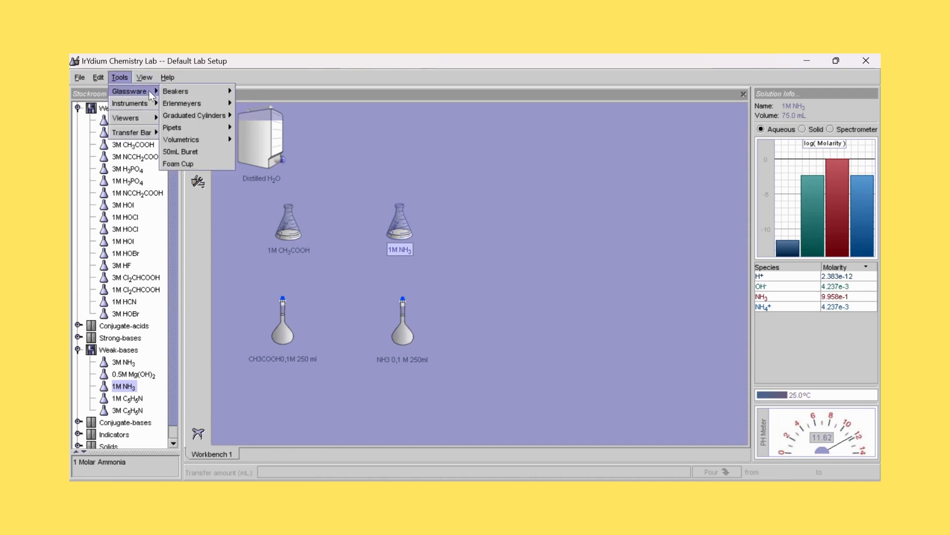
mouse_move(177, 91)
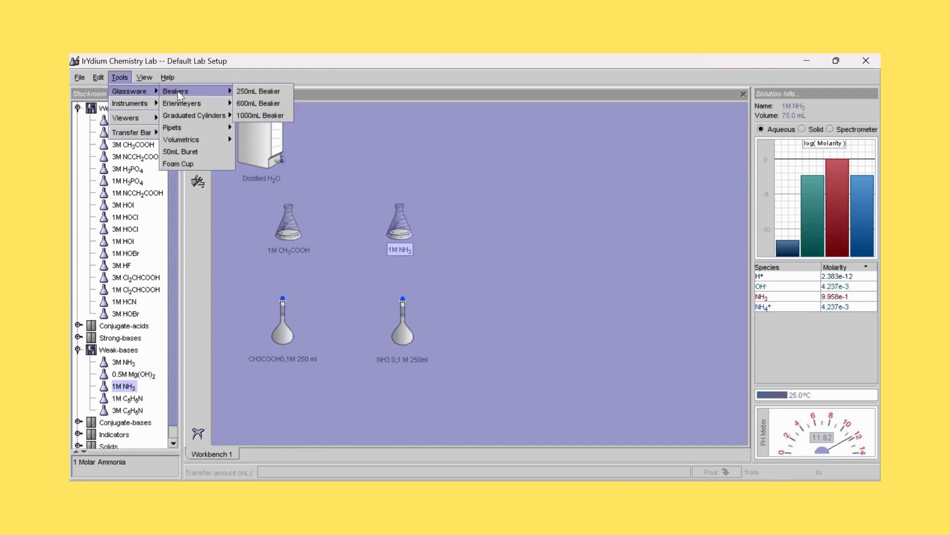
left_click(251, 91)
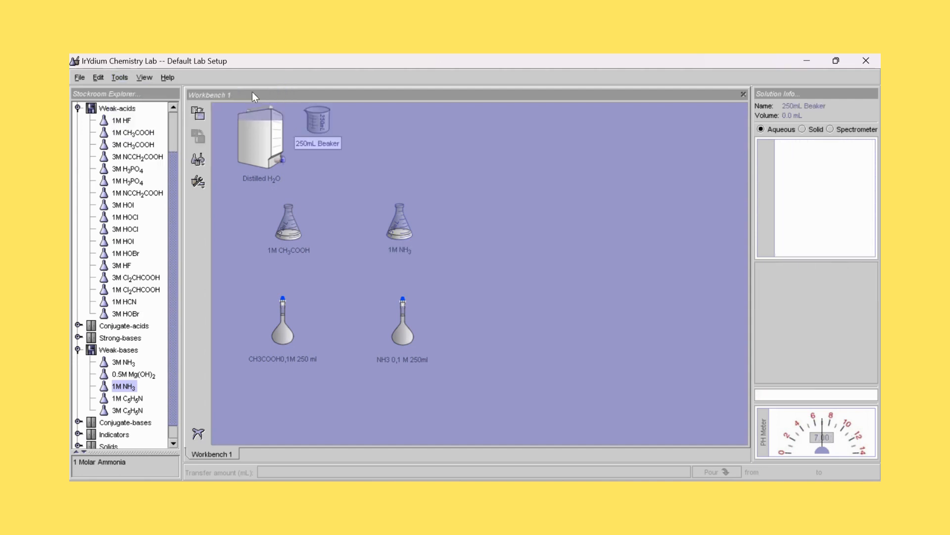
left_click_drag(321, 128, 589, 296)
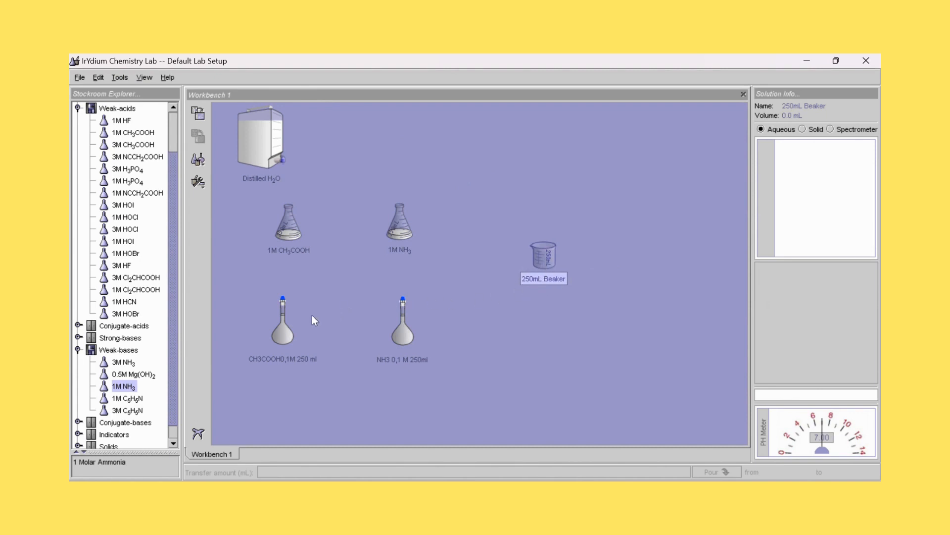
- Pour 25 ml of the 0,1M CH3COOH solution into the 250mL beaker and return the volumetric flask below its stock flask
left_click_drag(283, 338, 533, 291)
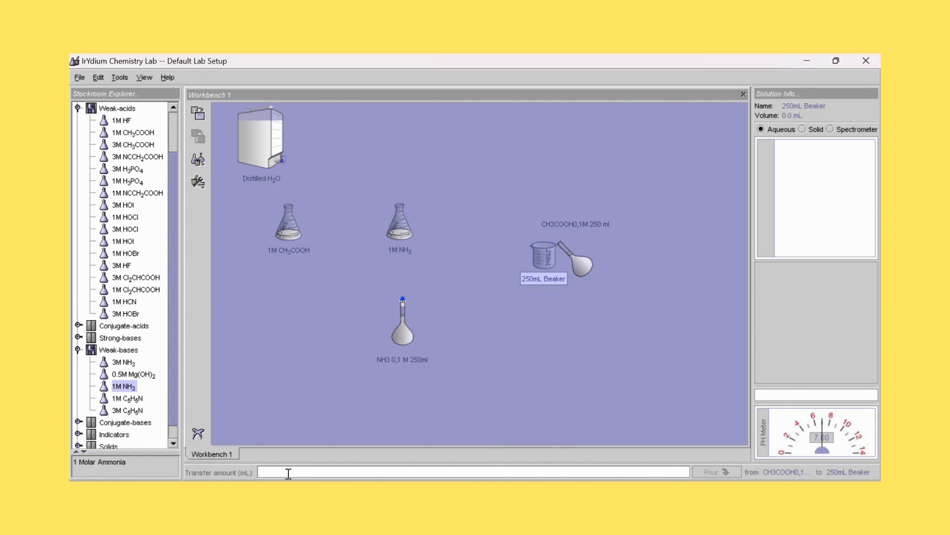
type("25 ml")
left_click(713, 471)
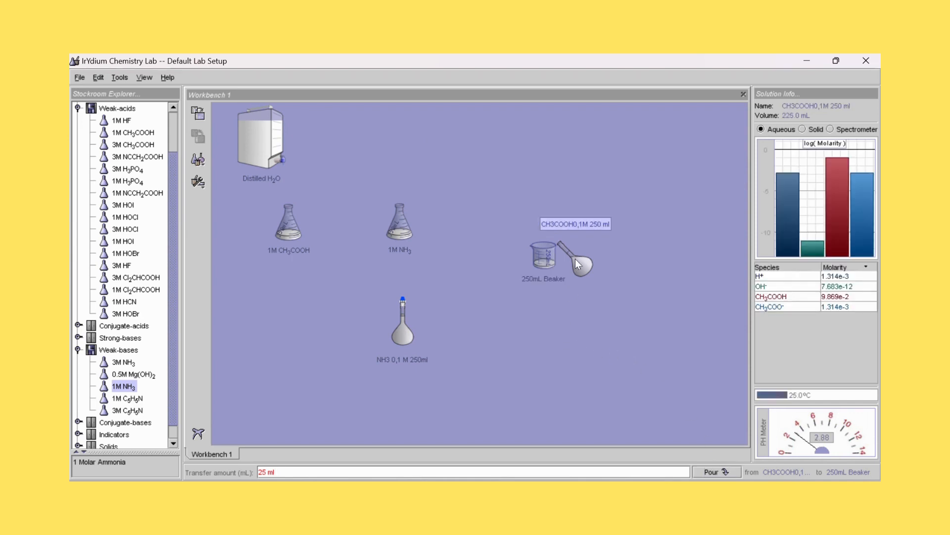
left_click_drag(576, 259, 283, 339)
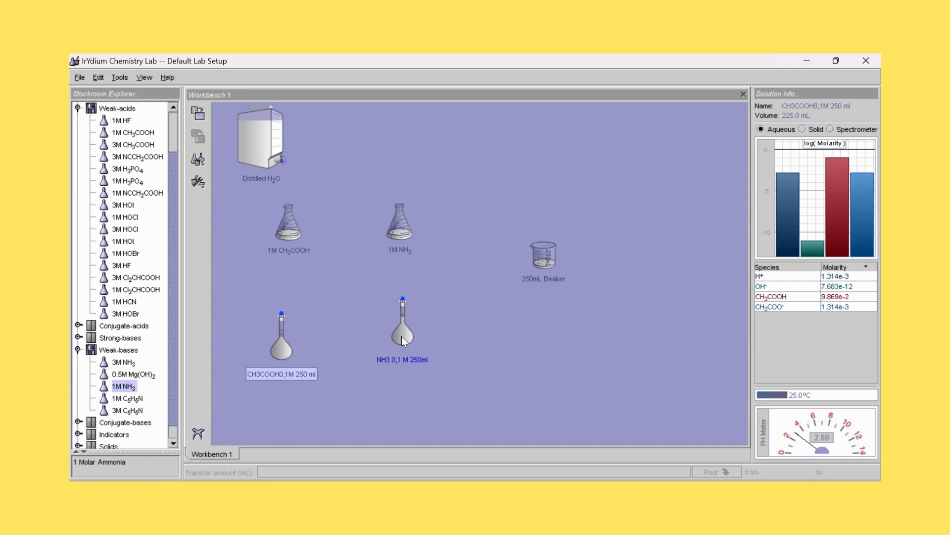
- Pour 25 ml of the 0,1 M NH3 solution into the 250mL beaker and return the volumetric flask below its stock flask
left_click_drag(402, 337, 557, 273)
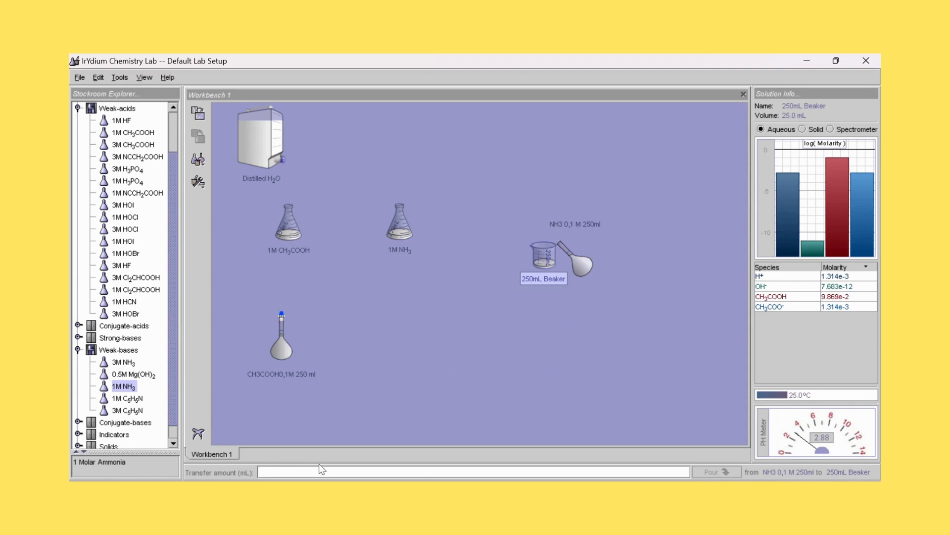
type("25 ml")
left_click(716, 471)
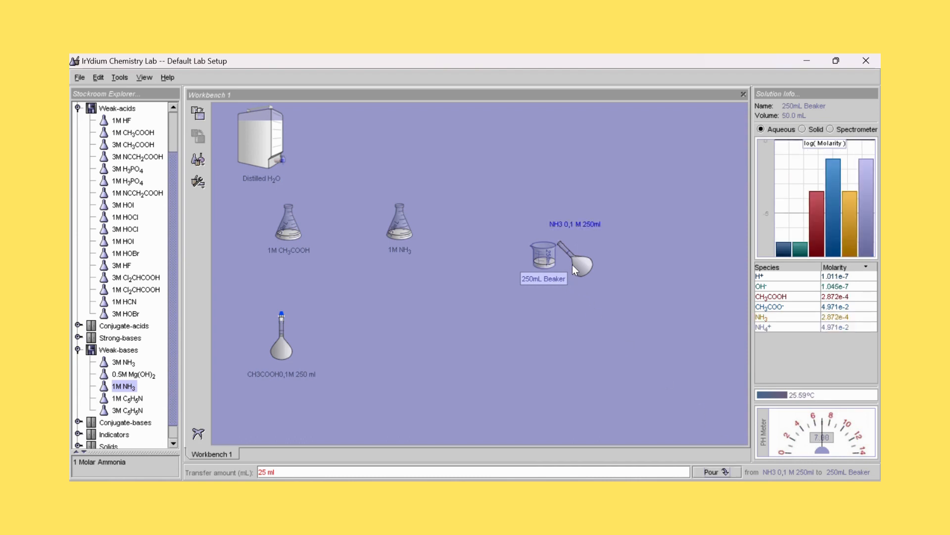
left_click_drag(572, 264, 405, 341)
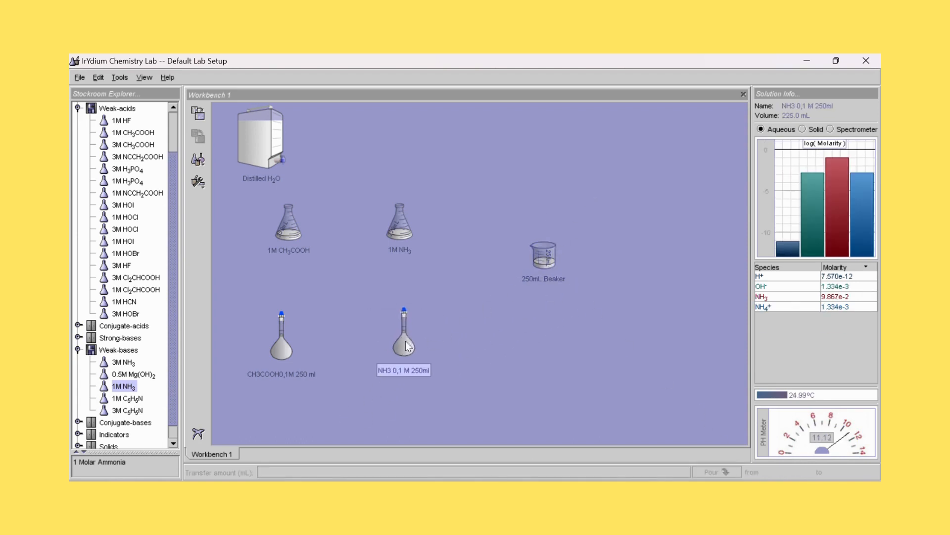
- Compare the pH and species molarities of the two diluted solutions with those of the mixture in the 250mL beaker
left_click(281, 352)
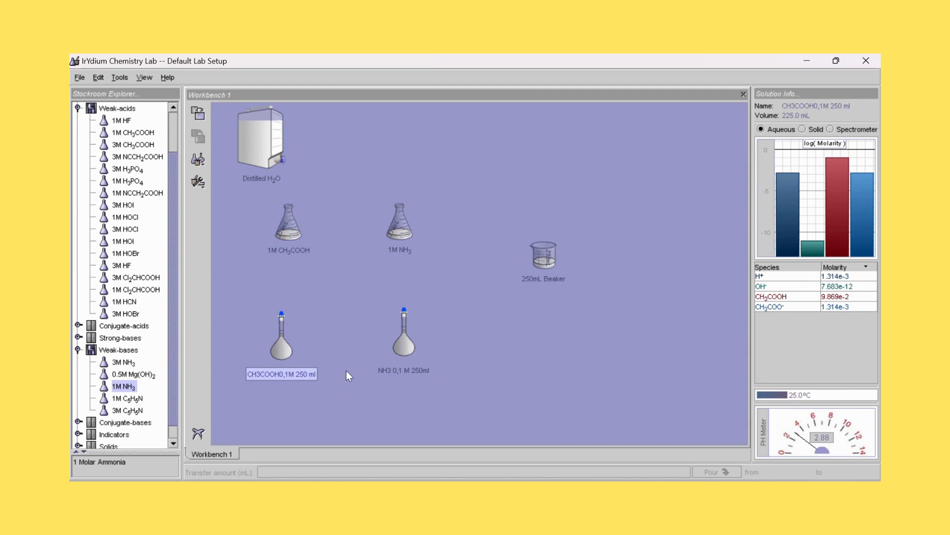
left_click(404, 353)
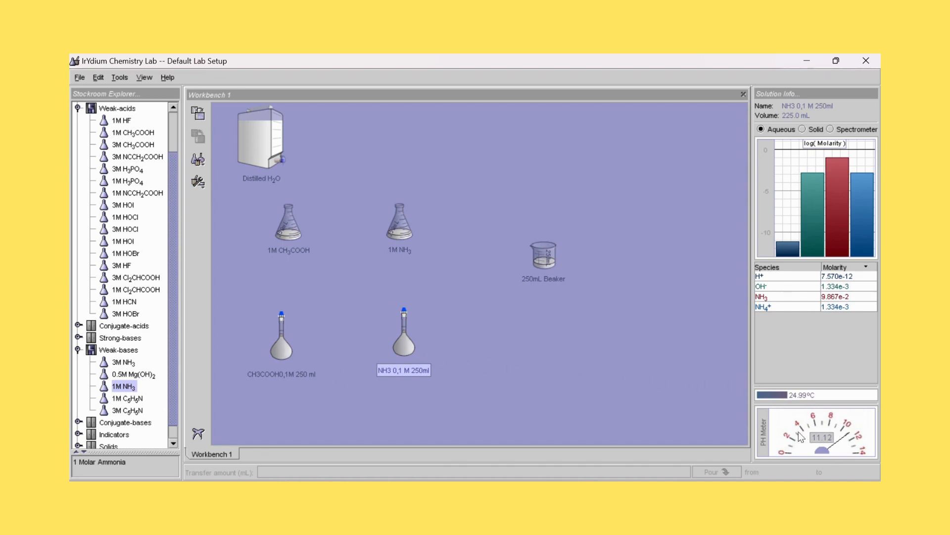
left_click_drag(542, 259, 539, 275)
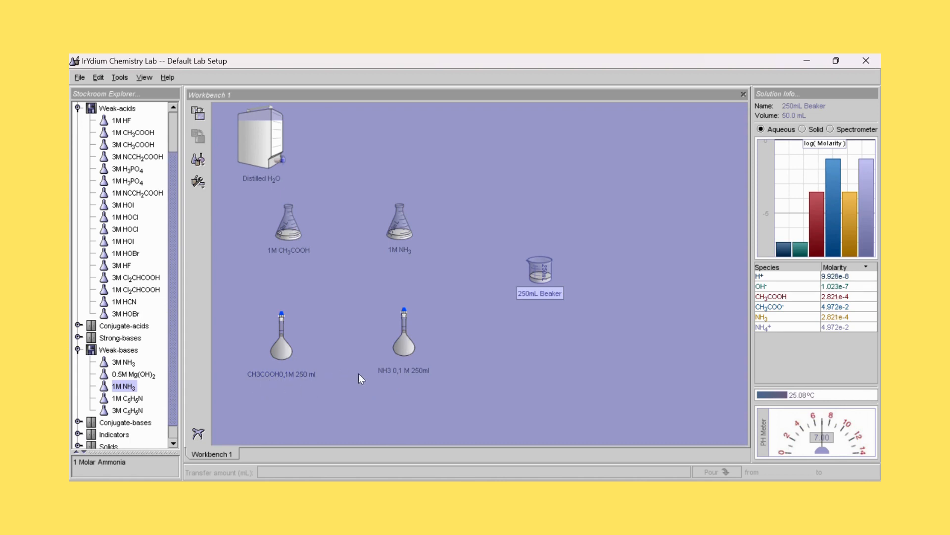
mouse_move(415, 345)
left_mouse_down()
mouse_move(408, 355)
mouse_move(418, 350)
left_mouse_up()
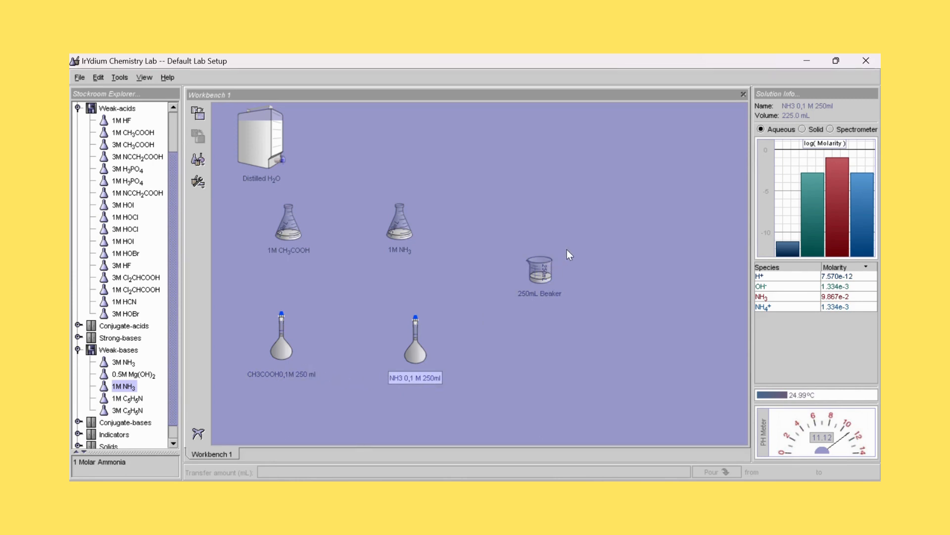
left_click(547, 272)
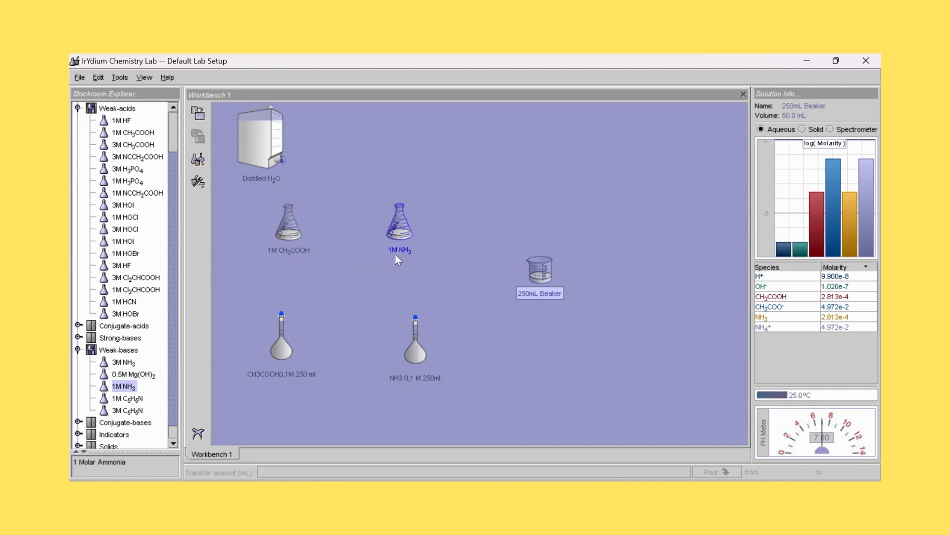
- Line up both 1M flasks beside the Distilled H2O container, with their diluted flasks below and the mixture beaker moved up alongside
left_click(289, 230)
left_click_drag(289, 231, 341, 148)
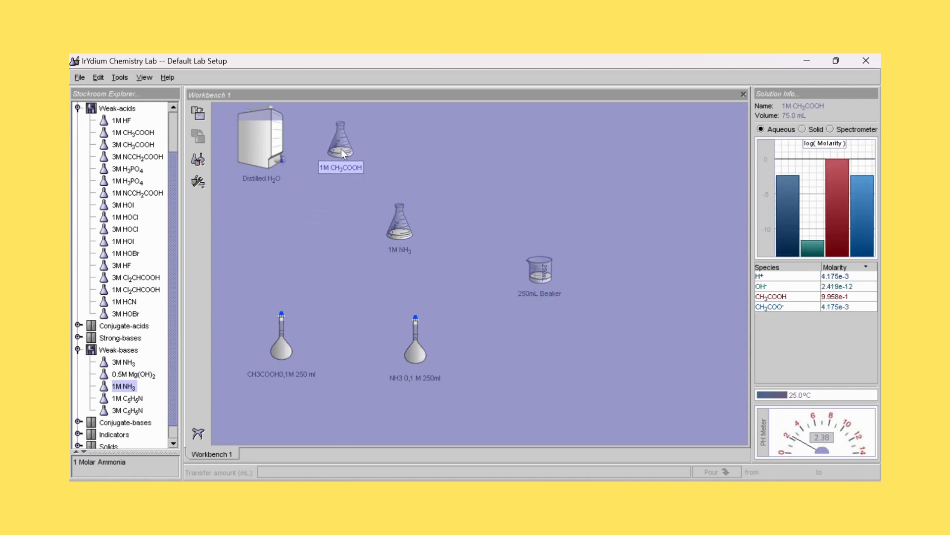
left_click(391, 226)
left_click_drag(397, 225, 410, 135)
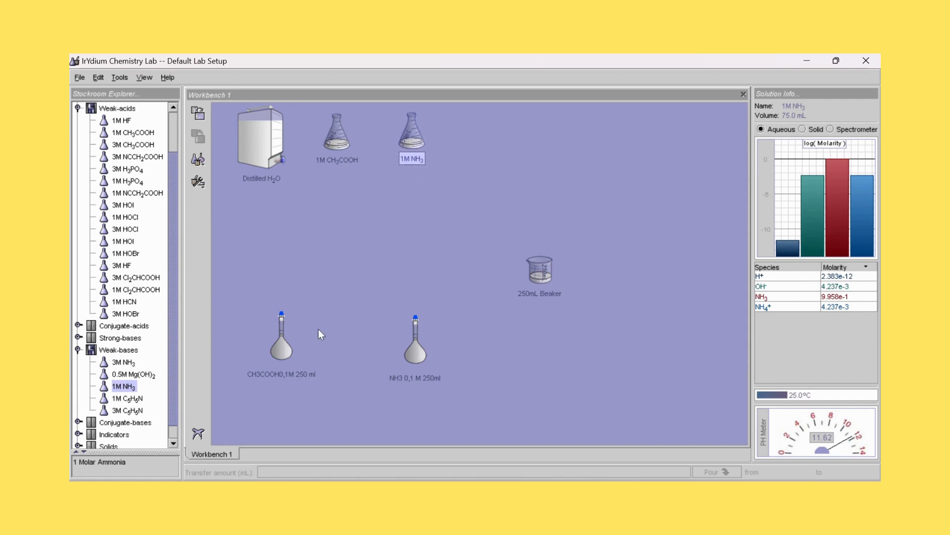
left_click_drag(281, 343, 336, 204)
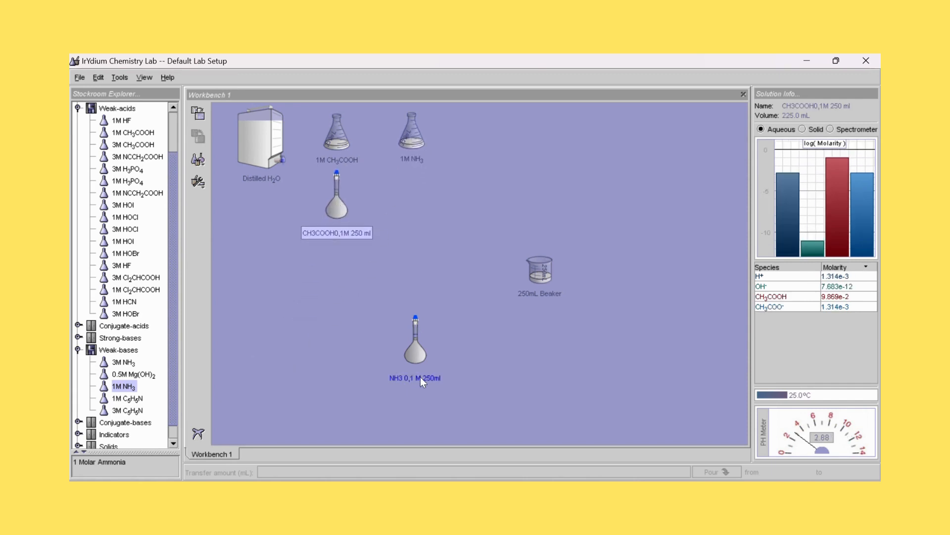
left_click_drag(420, 363, 428, 221)
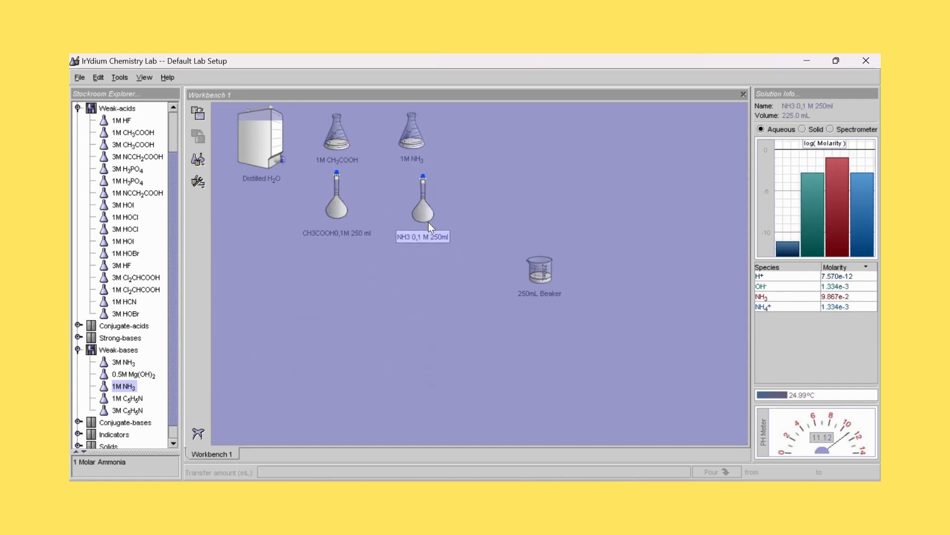
left_click(539, 277)
left_click_drag(541, 277, 526, 164)
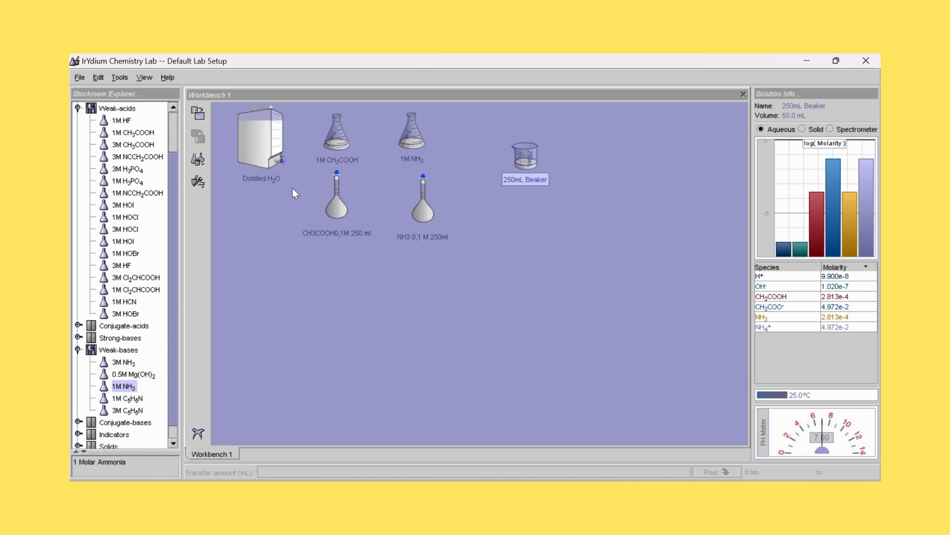
- Add a second 250mL beaker and place it on the free workbench area below the Distilled H2O container
left_click(121, 77)
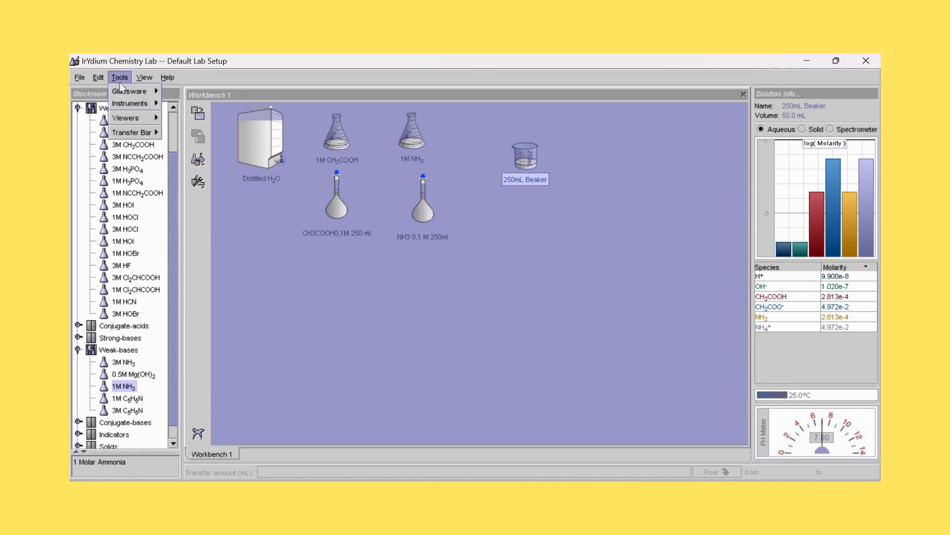
mouse_move(121, 90)
mouse_move(187, 92)
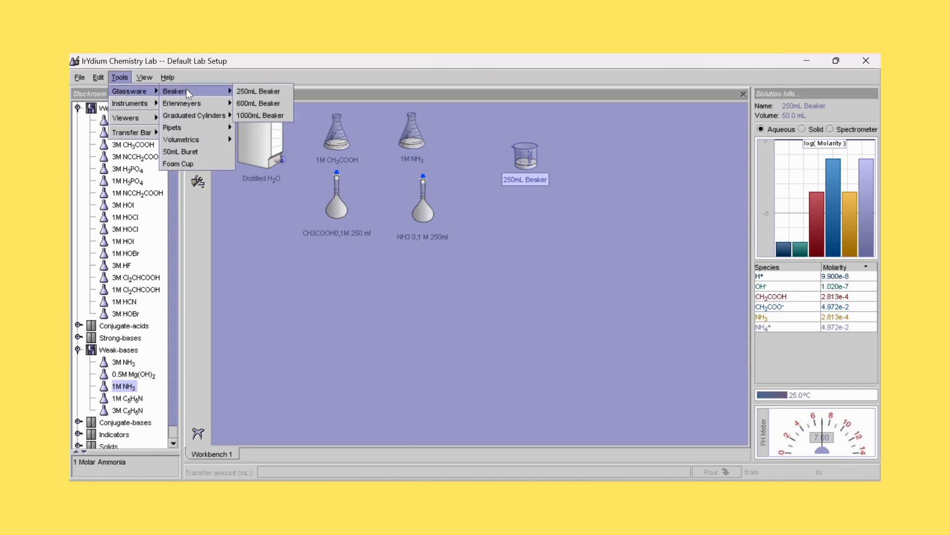
left_click(257, 91)
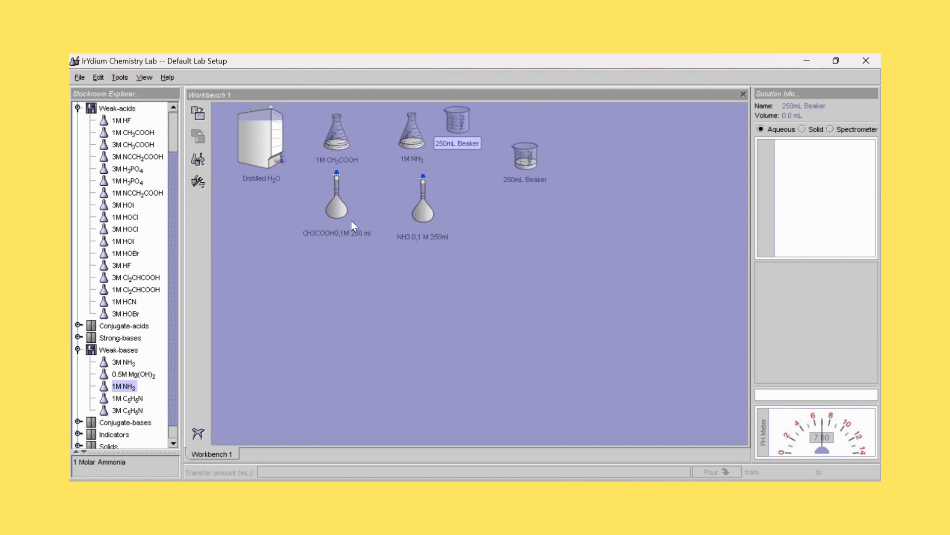
left_click_drag(456, 124, 245, 313)
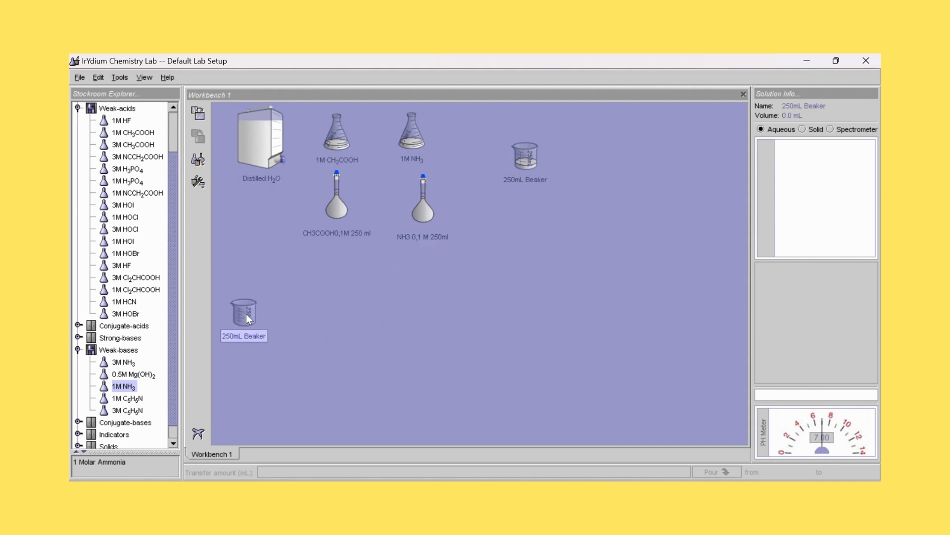
left_click_drag(333, 213, 248, 325)
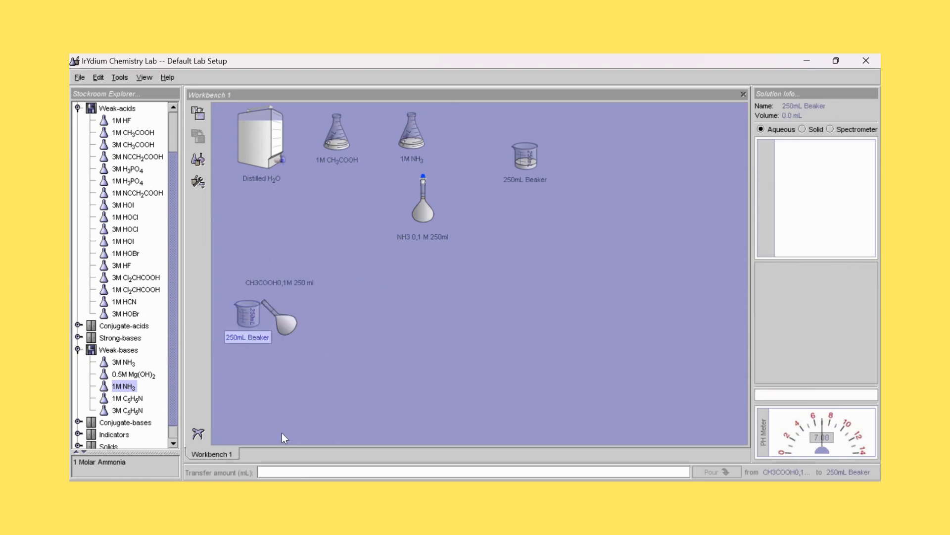
type("25 ml")
left_click_drag(288, 321, 335, 209)
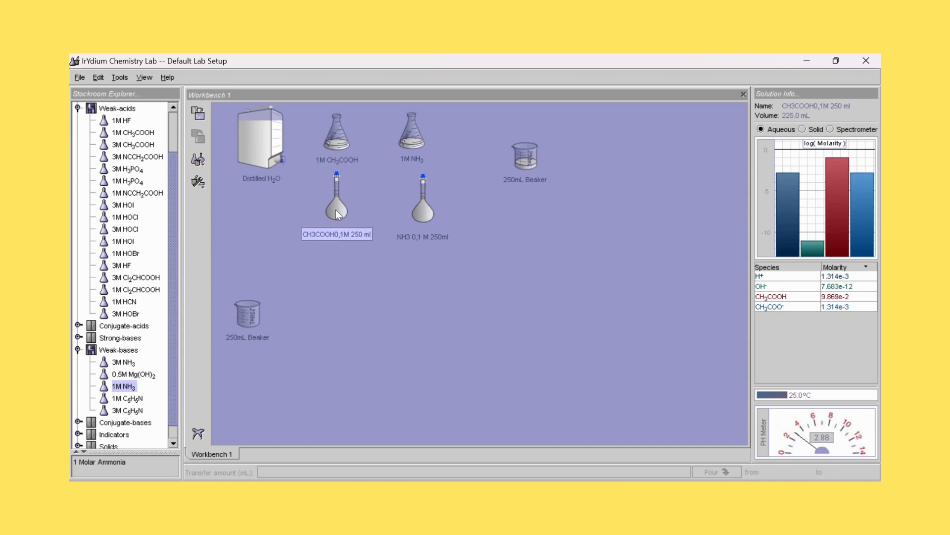
- Rename the empty 250mL beaker below the Distilled H2O container as "CH3COOH 0,1 M 25 ml"
left_click(242, 334)
right_click(242, 334)
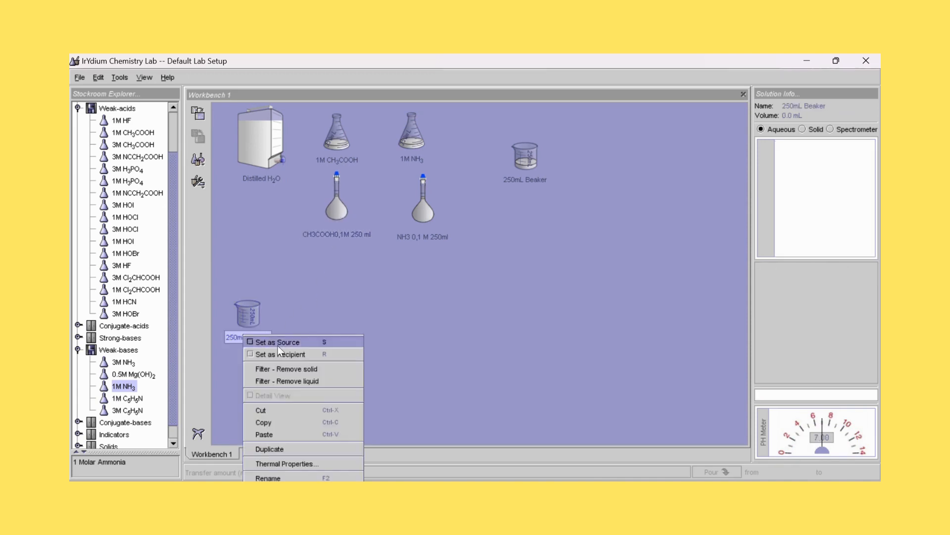
left_click(255, 478)
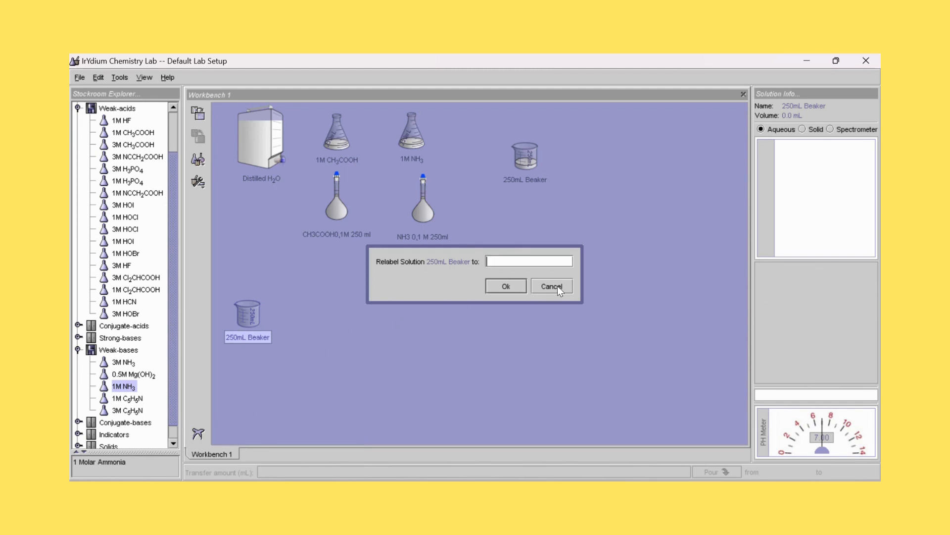
type("CH3COOH 0,1 M 25 ml")
left_click(497, 290)
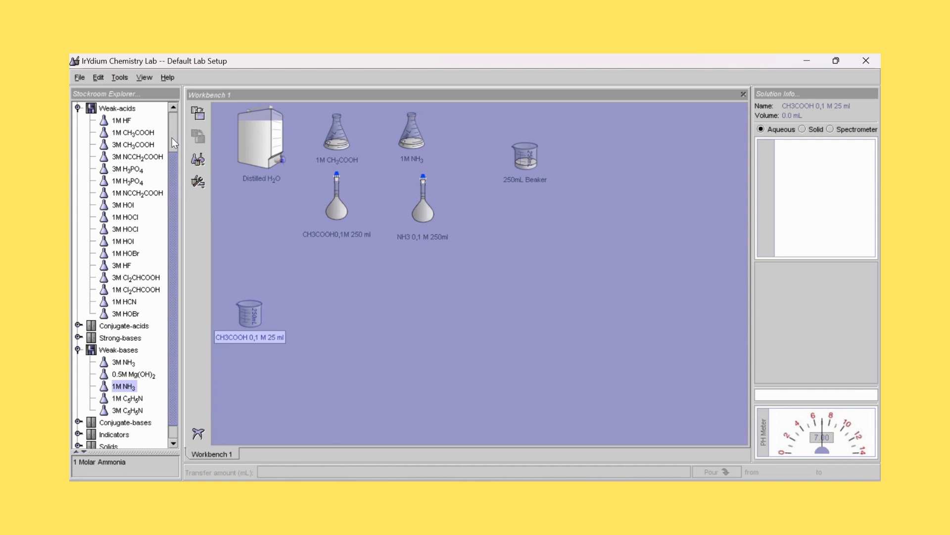
- Add the 0.1M NaOH solution from the Strong-bases stock and place it beside the CH3COOH 0,1 M 25 ml beaker
scroll(172, 140, "up", 2)
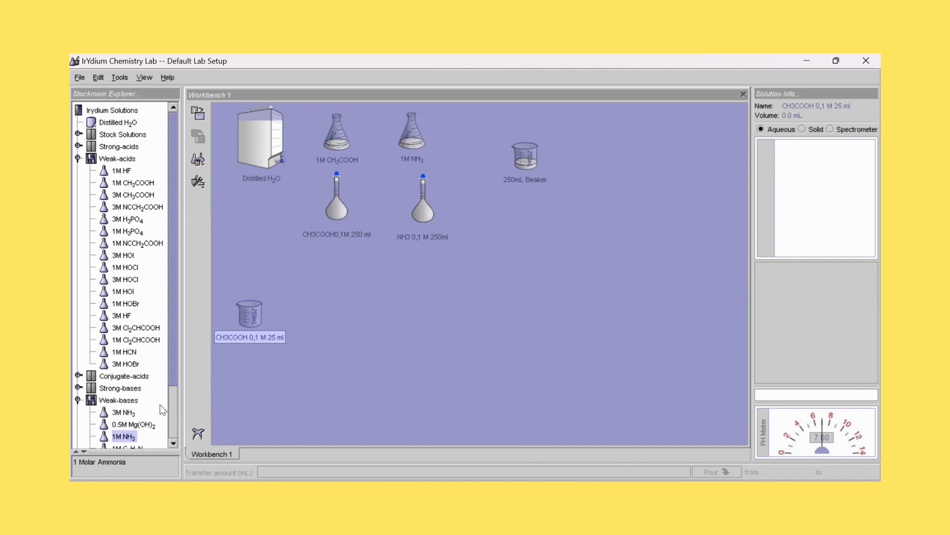
double_click(132, 390)
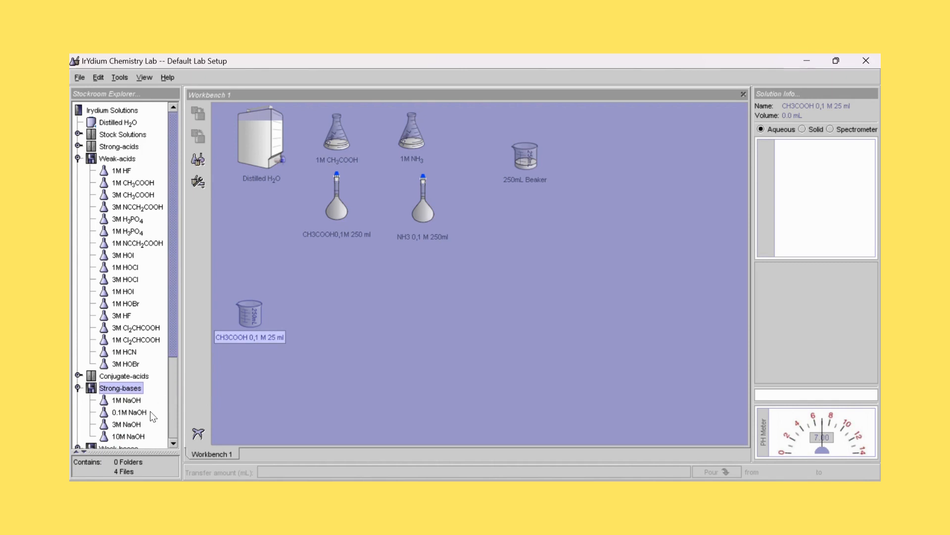
left_click(129, 413)
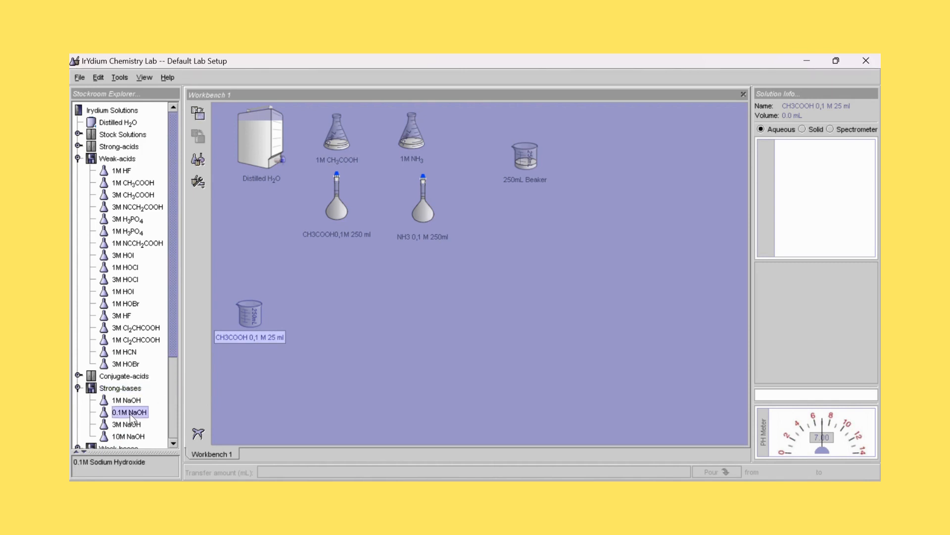
left_click(198, 114)
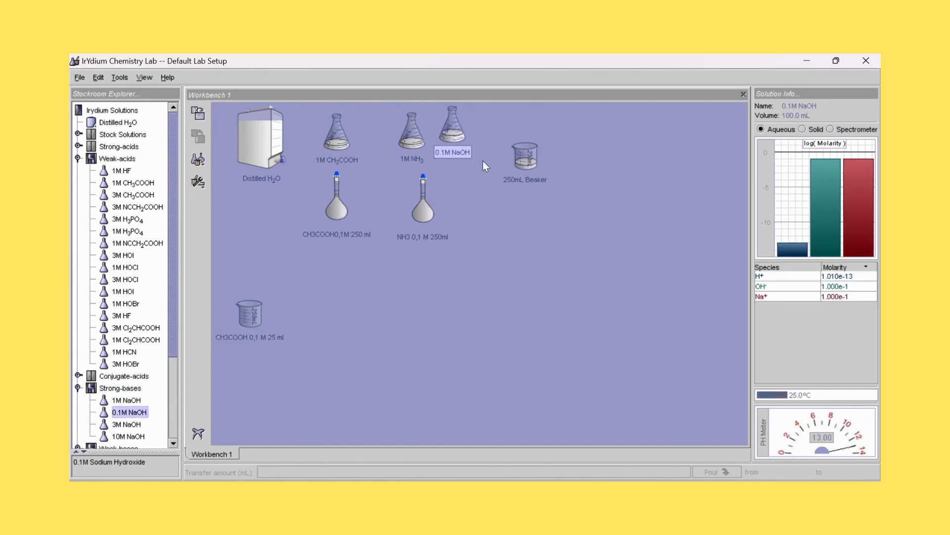
left_click_drag(453, 138, 340, 332)
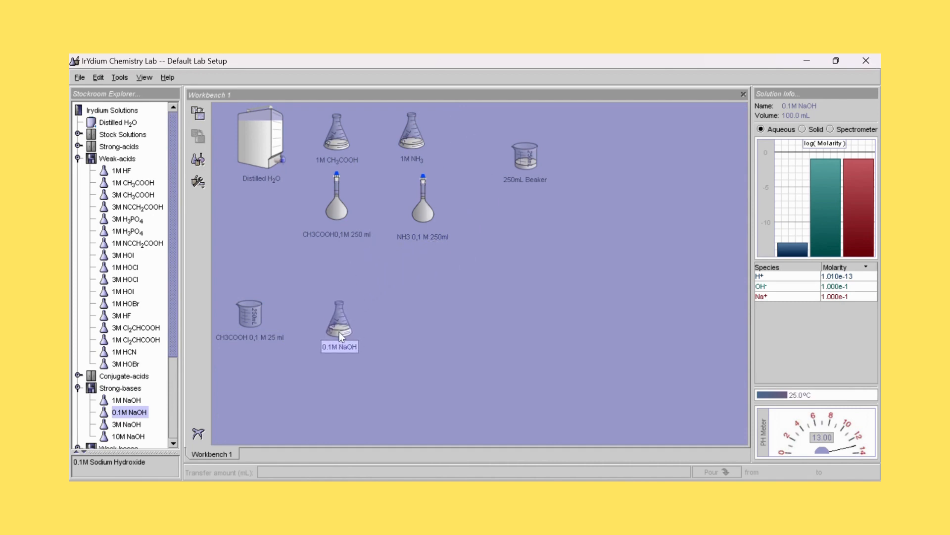
left_click(249, 320)
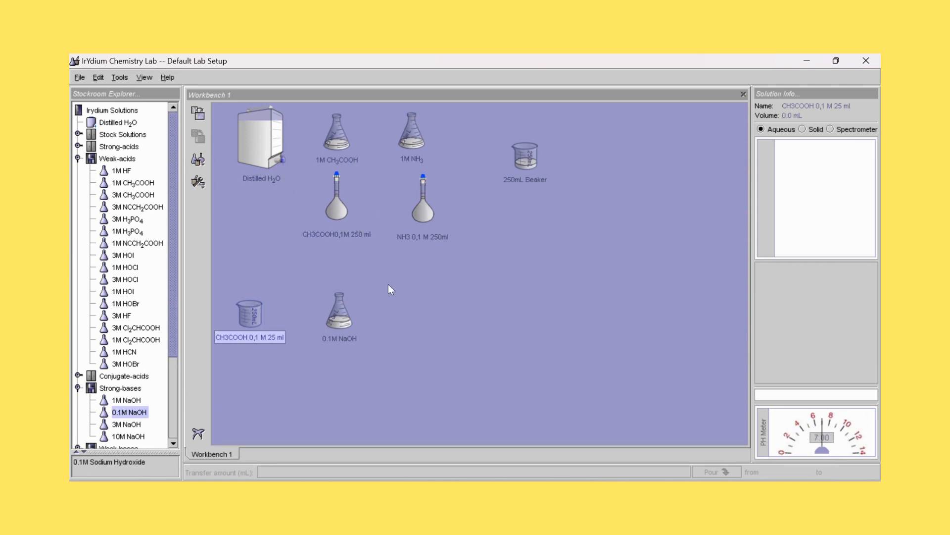
left_click(350, 316)
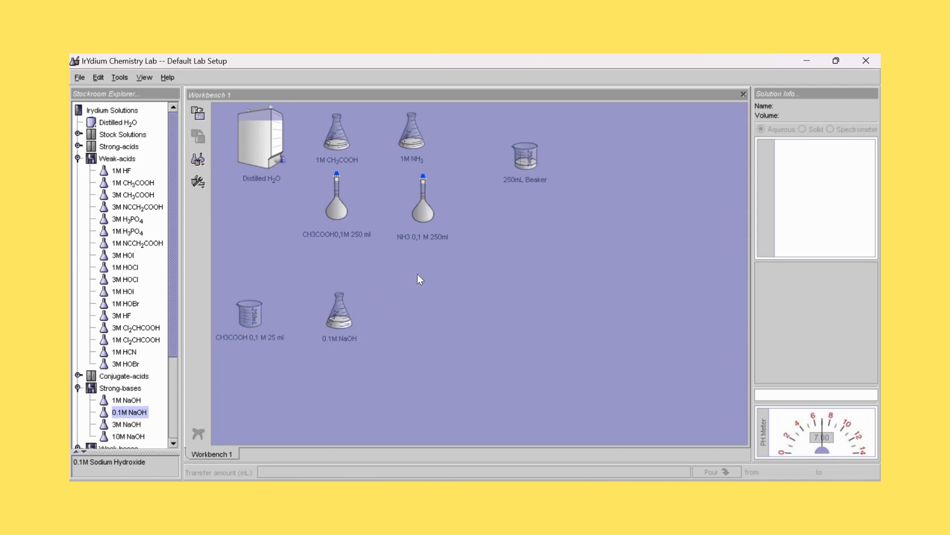
left_click(331, 308)
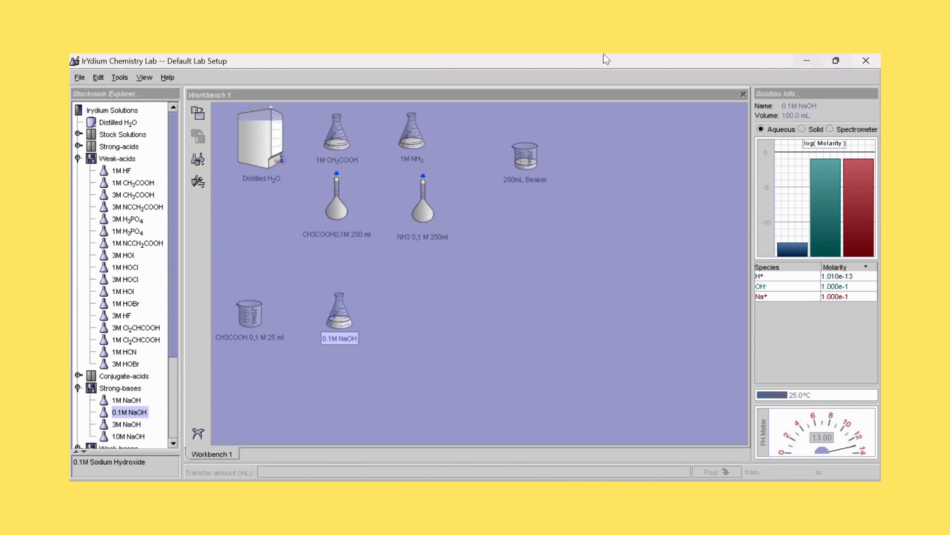
left_click(254, 311)
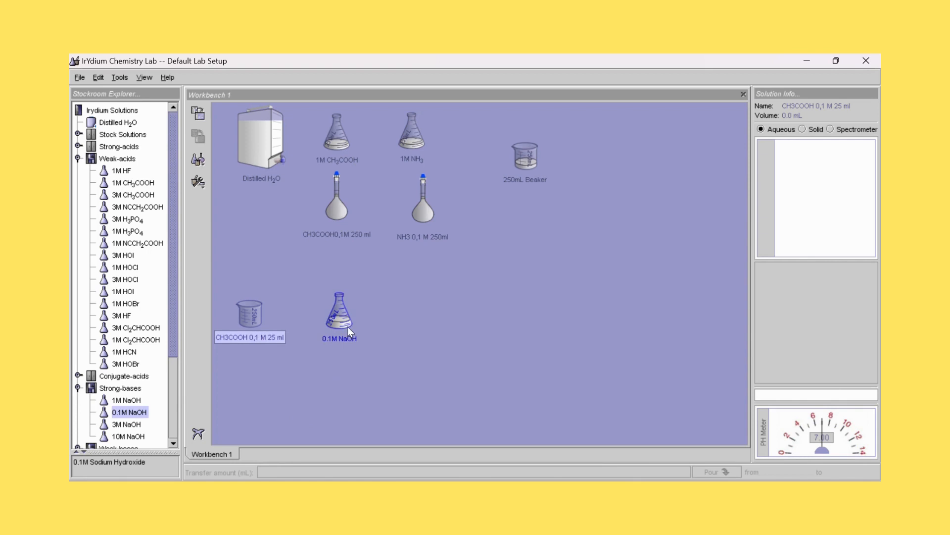
- Pour 25 ml of the 0.1M NaOH solution into the CH3COOH 0,1 M 25 ml beaker
left_click(341, 316)
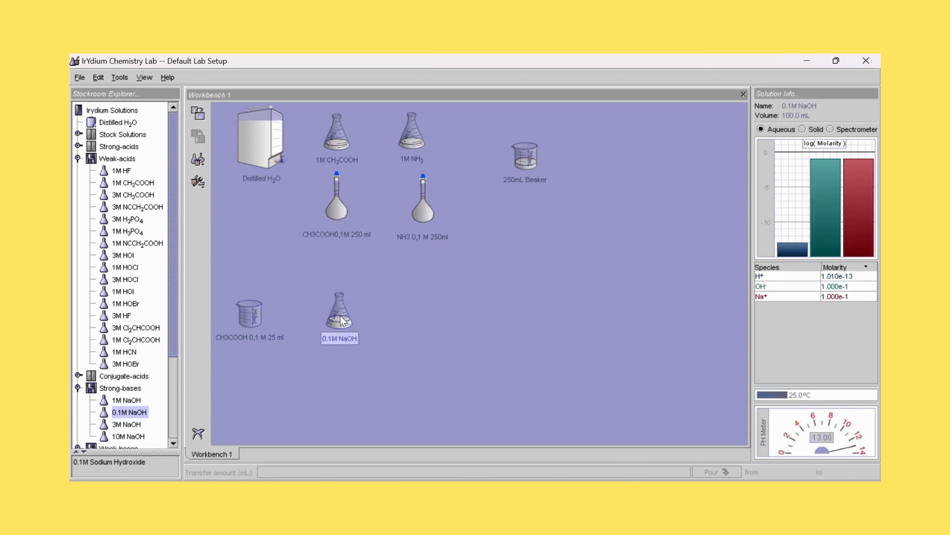
left_click_drag(340, 316, 262, 318)
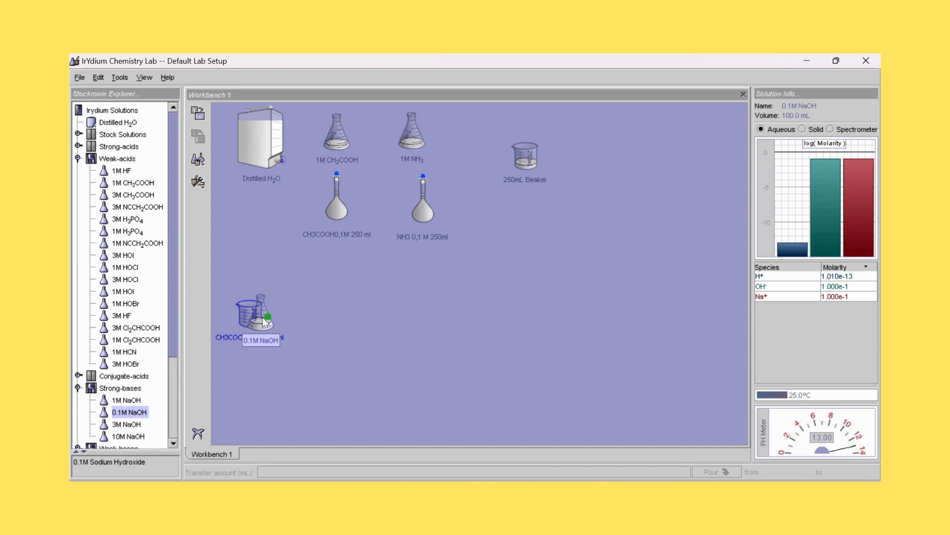
left_click_drag(264, 321, 275, 340)
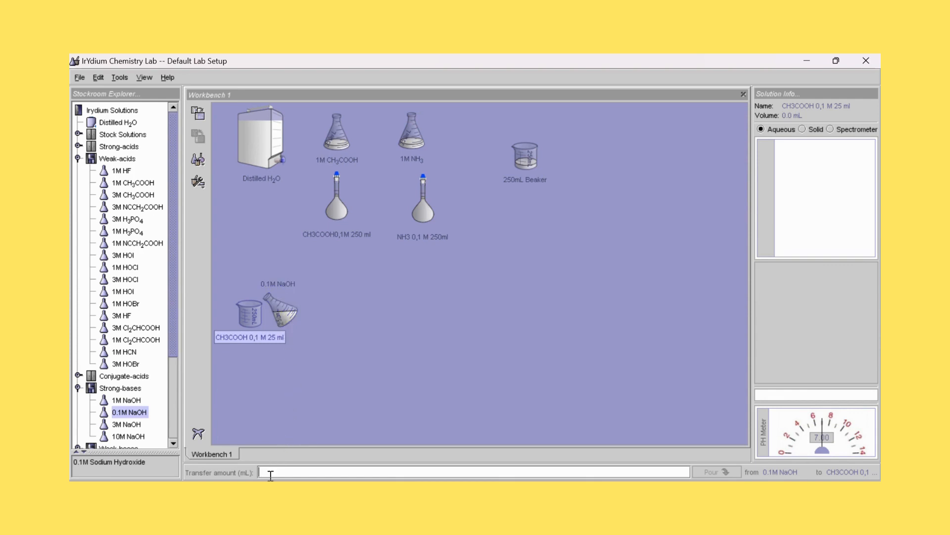
type("25 ml")
left_click(718, 470)
- Separate the 0.1M NaOH flask from the CH3COOH 0,1 M 25 ml beaker and move the beaker to the flask's other side
left_click_drag(275, 311, 311, 310)
left_click(248, 328)
left_click_drag(248, 328, 413, 324)
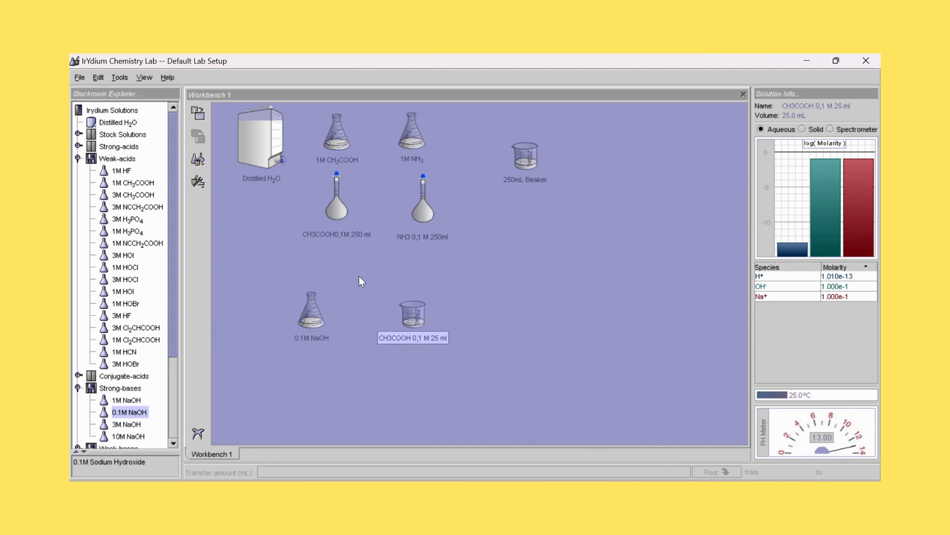